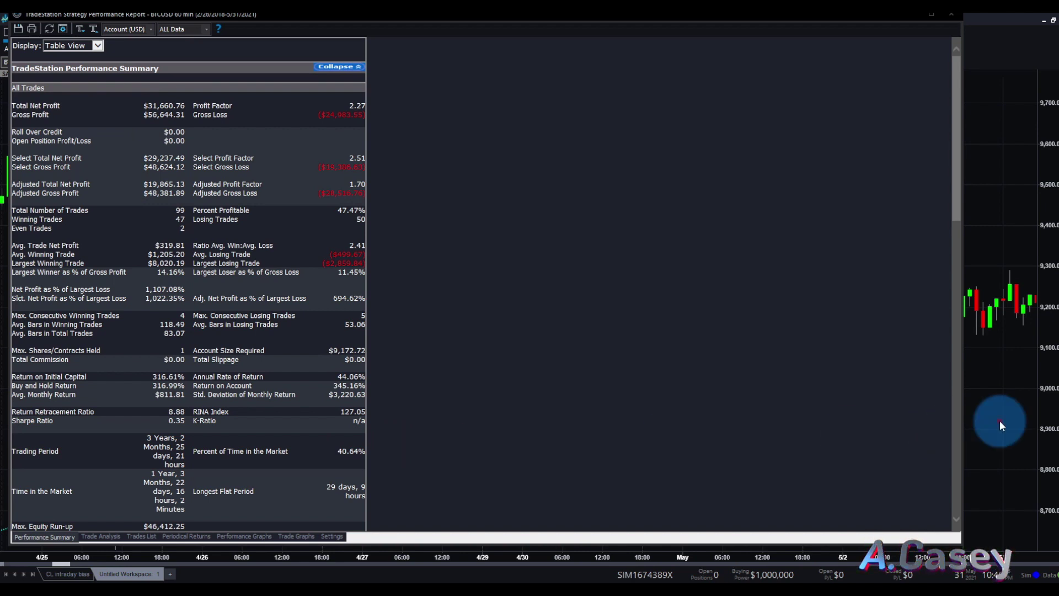
- Close the performance report and set the maximum shares/contracts/units per position to 9 for all strategies on the chart
left_click(952, 15)
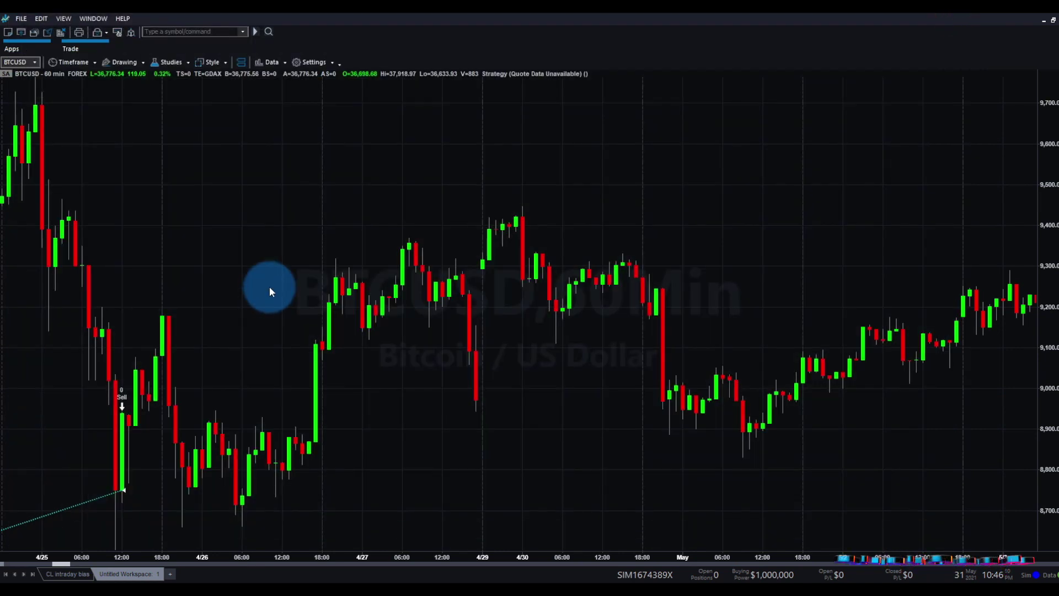
right_click(288, 167)
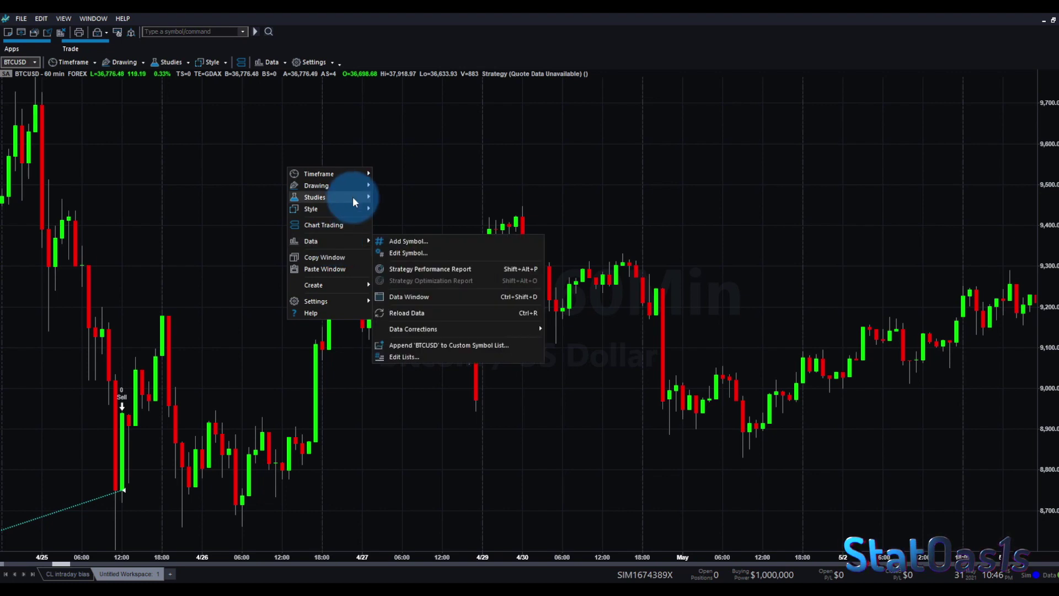
mouse_move(354, 199)
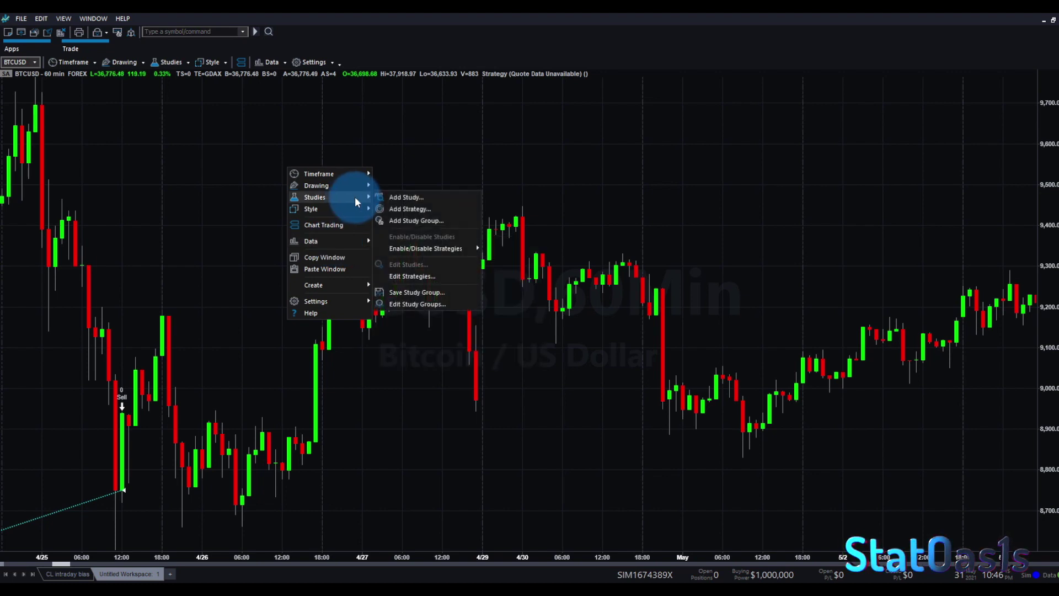
left_click(434, 276)
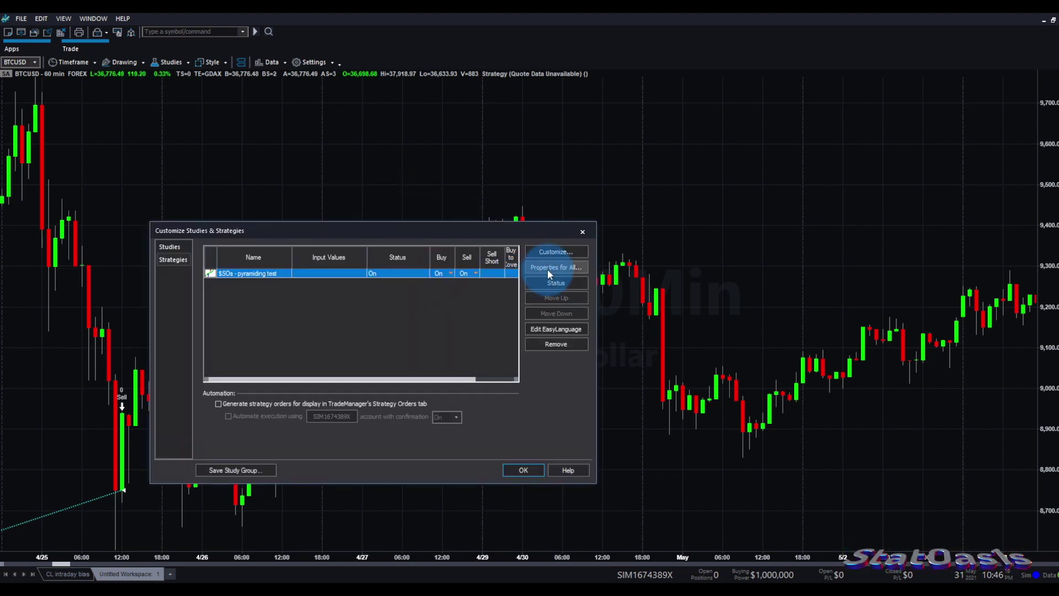
left_click(549, 270)
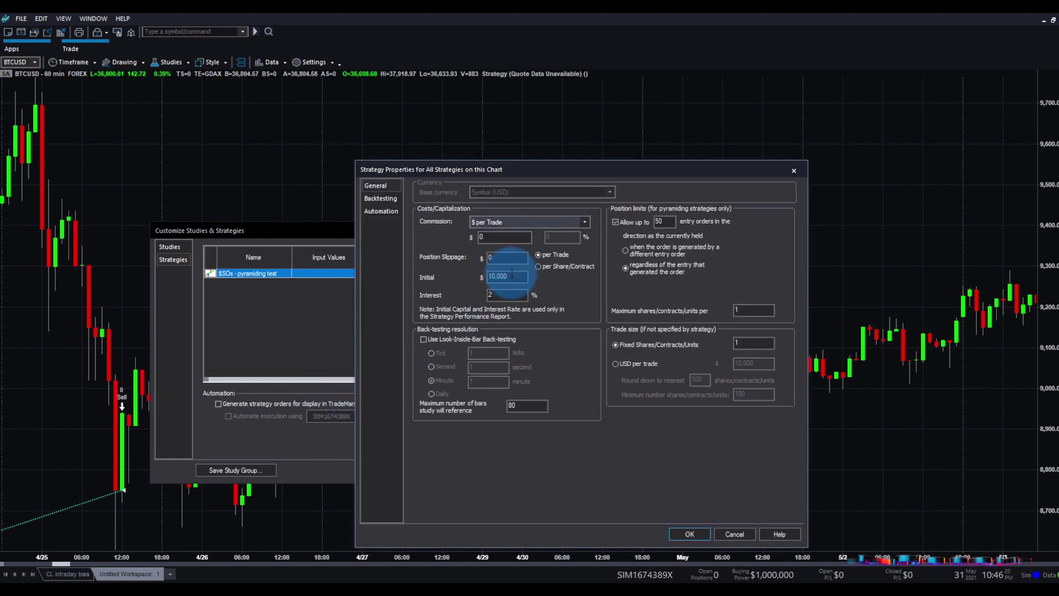
left_click_drag(515, 274, 476, 275)
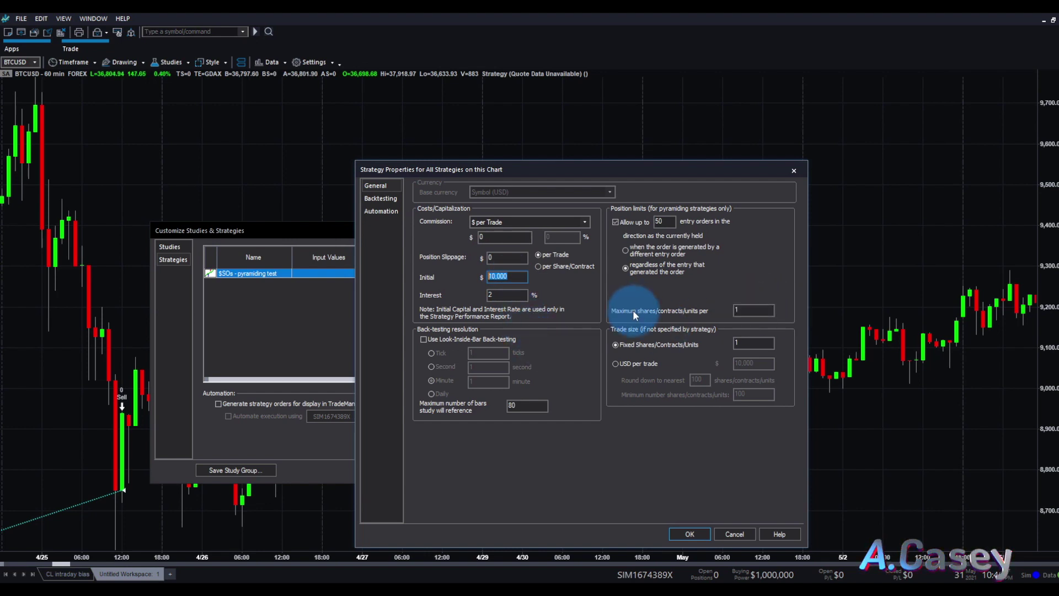
left_click(746, 310)
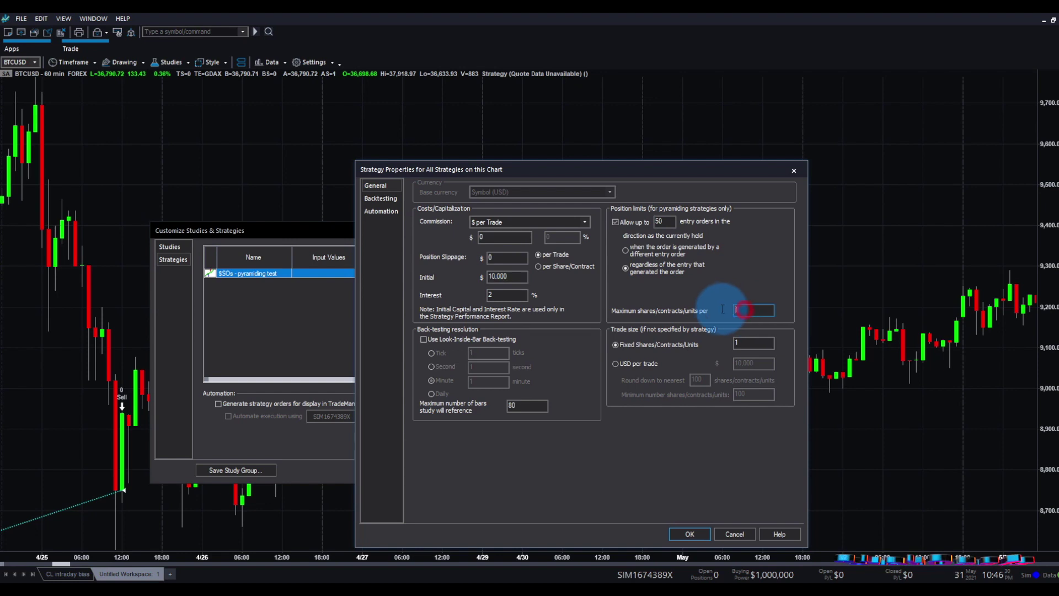
type("9")
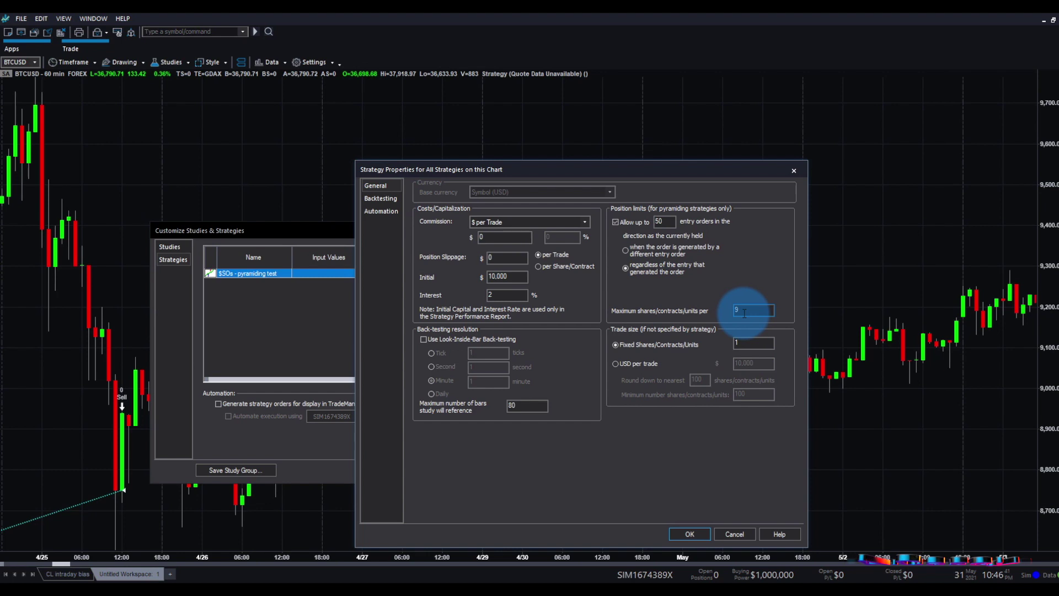
left_click(687, 534)
left_click(518, 467)
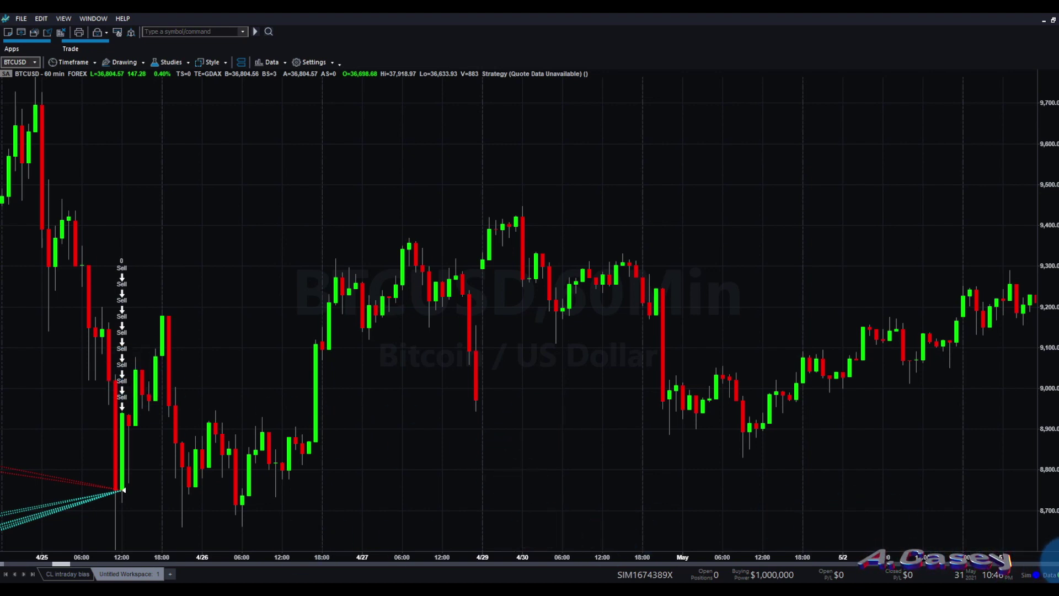
- Examine the pyramided buy entries and their shared sell exits along the BTCUSD chart from late April to November
left_click(557, 550)
left_click(165, 556)
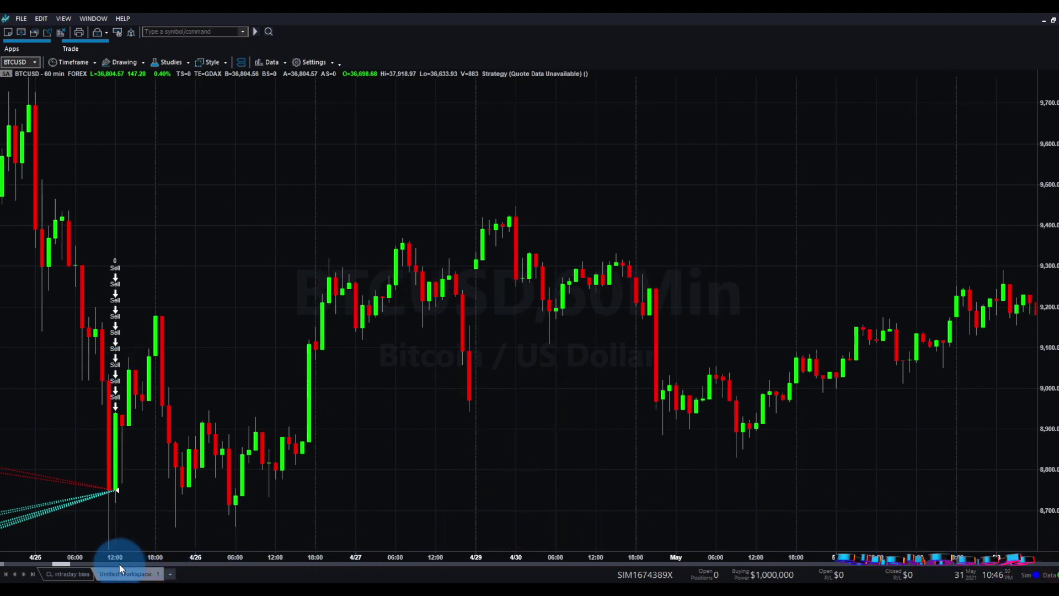
left_click_drag(64, 565, 209, 296)
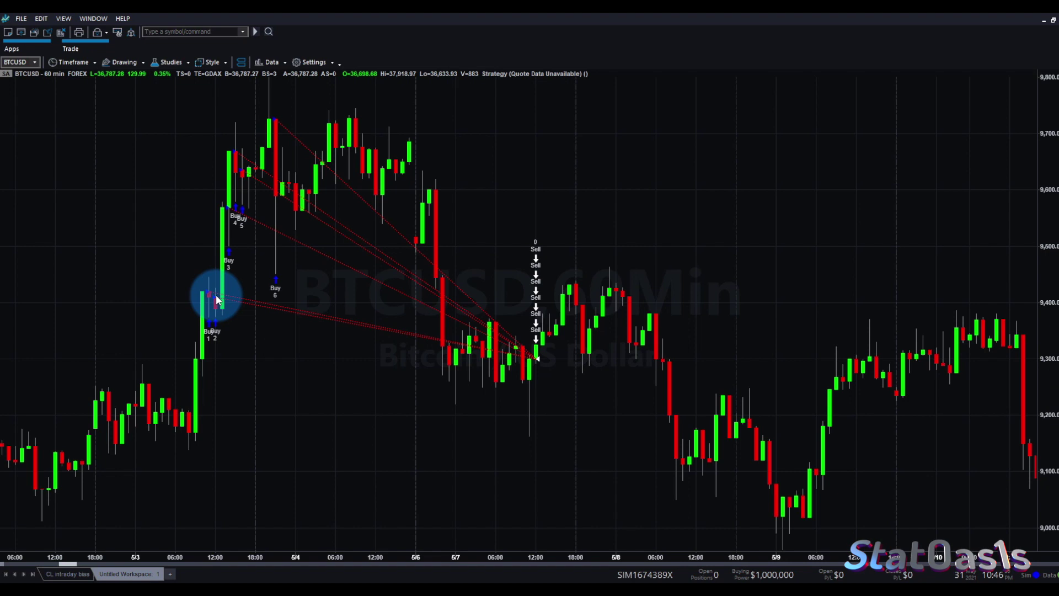
left_click(68, 563)
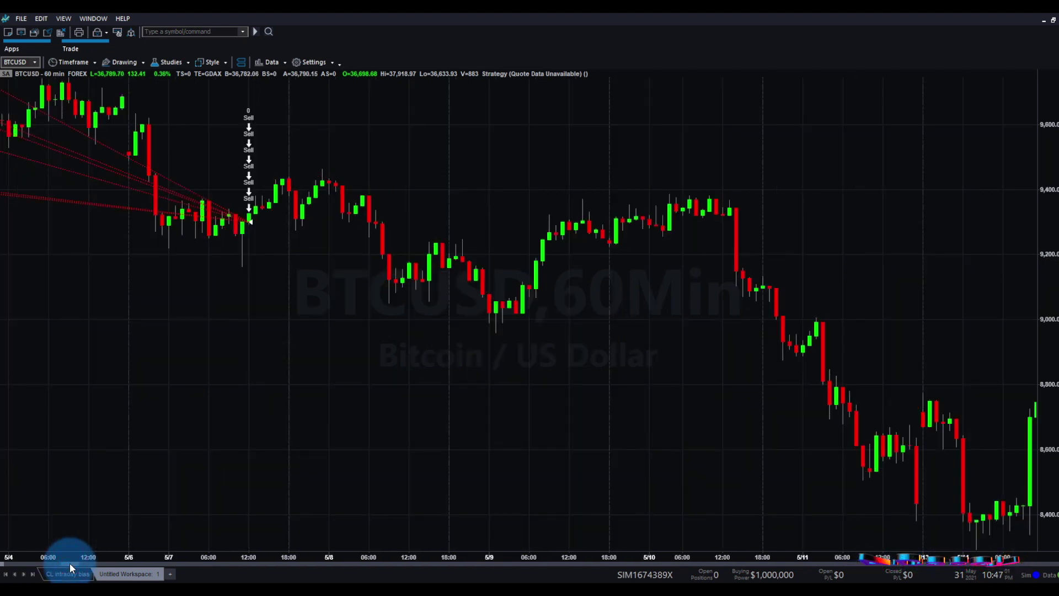
left_click_drag(70, 562, 120, 562)
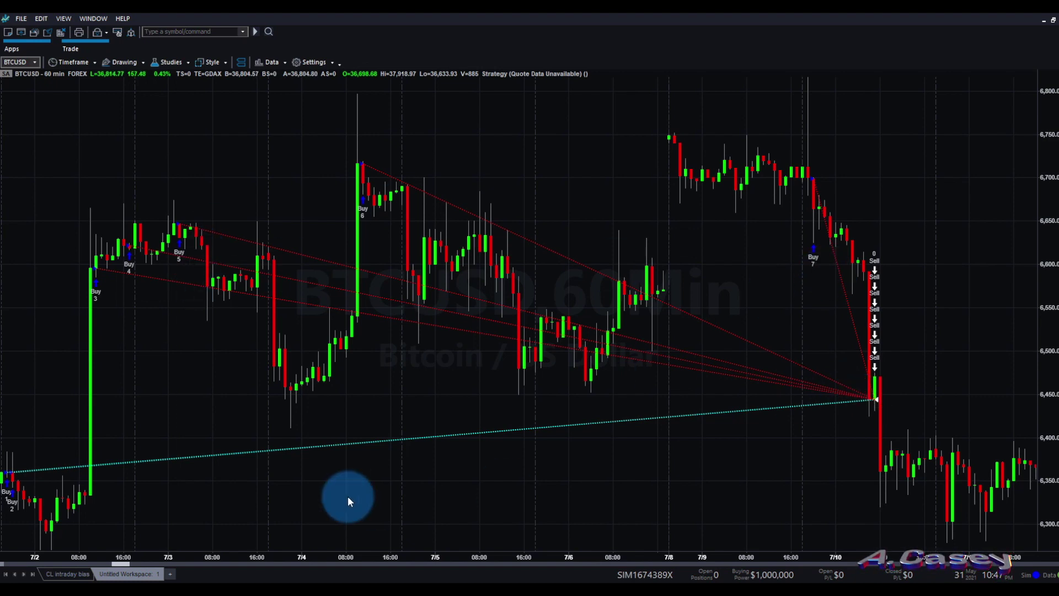
left_click_drag(122, 564, 131, 563)
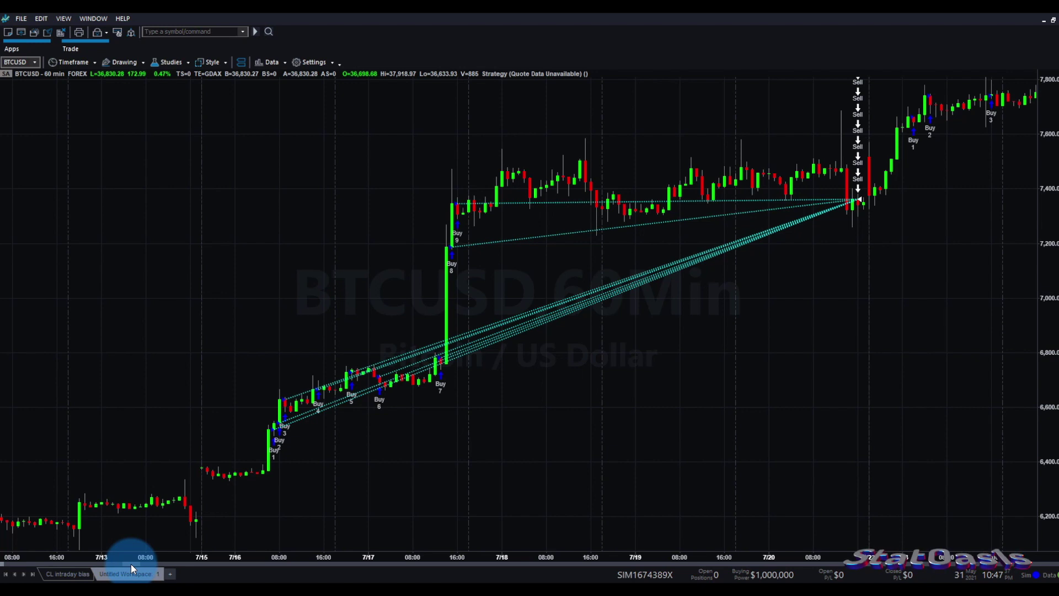
left_click_drag(131, 564, 132, 564)
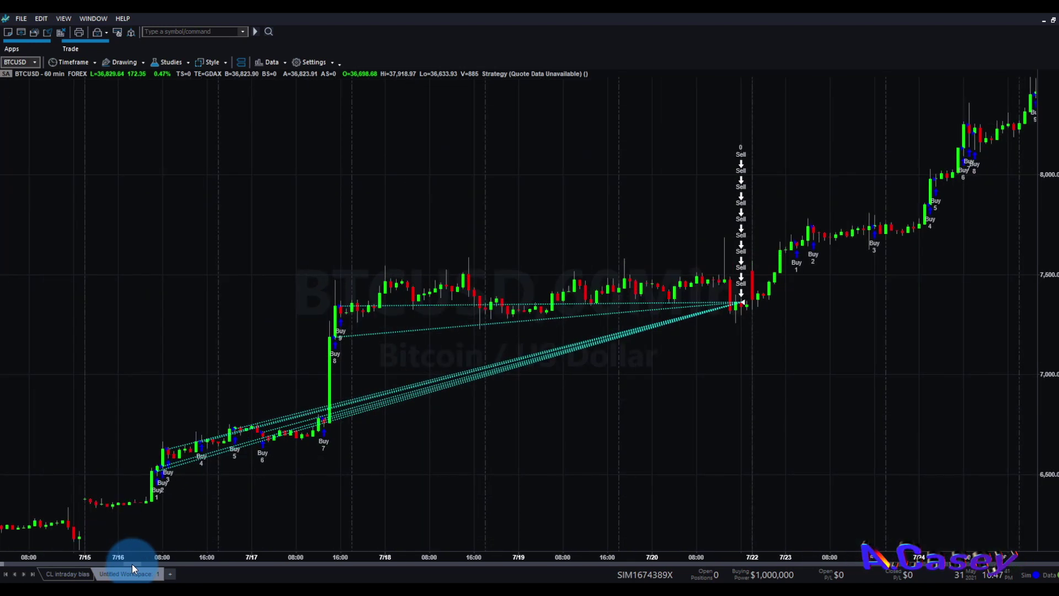
left_click(156, 460)
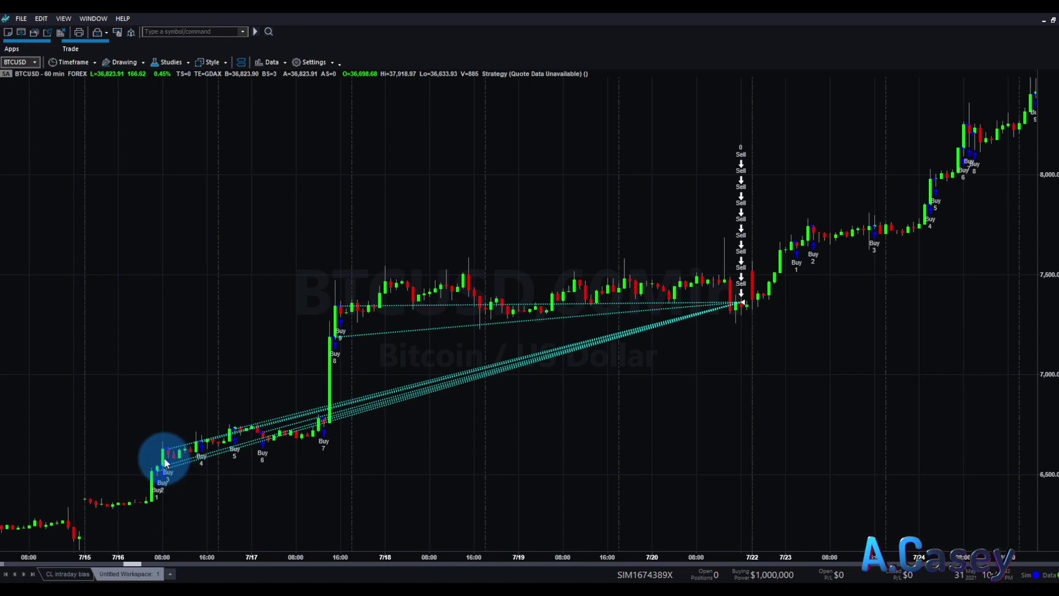
left_click_drag(164, 458, 178, 452)
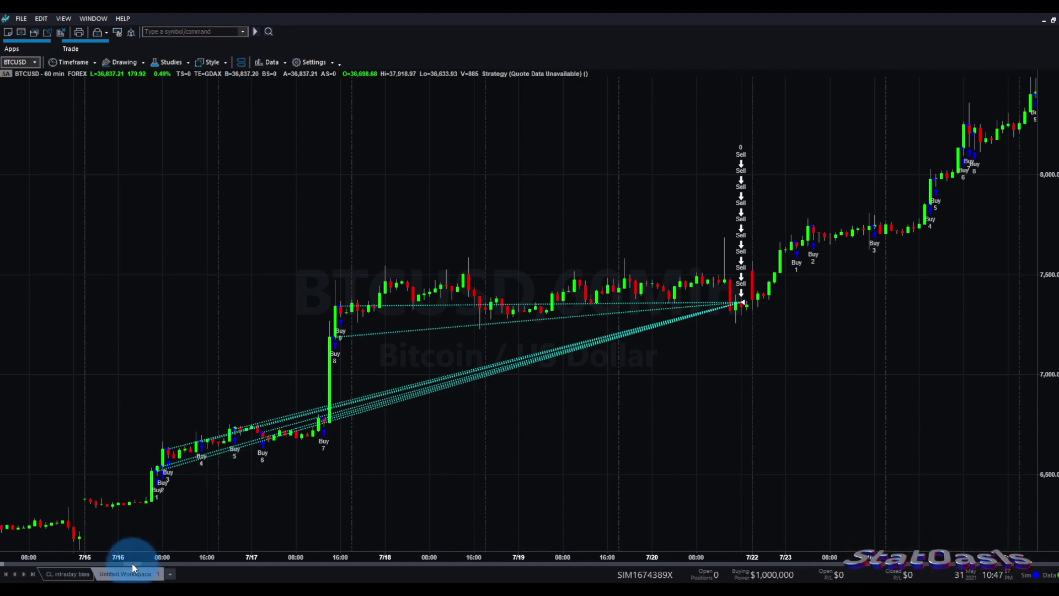
left_click_drag(131, 563, 138, 564)
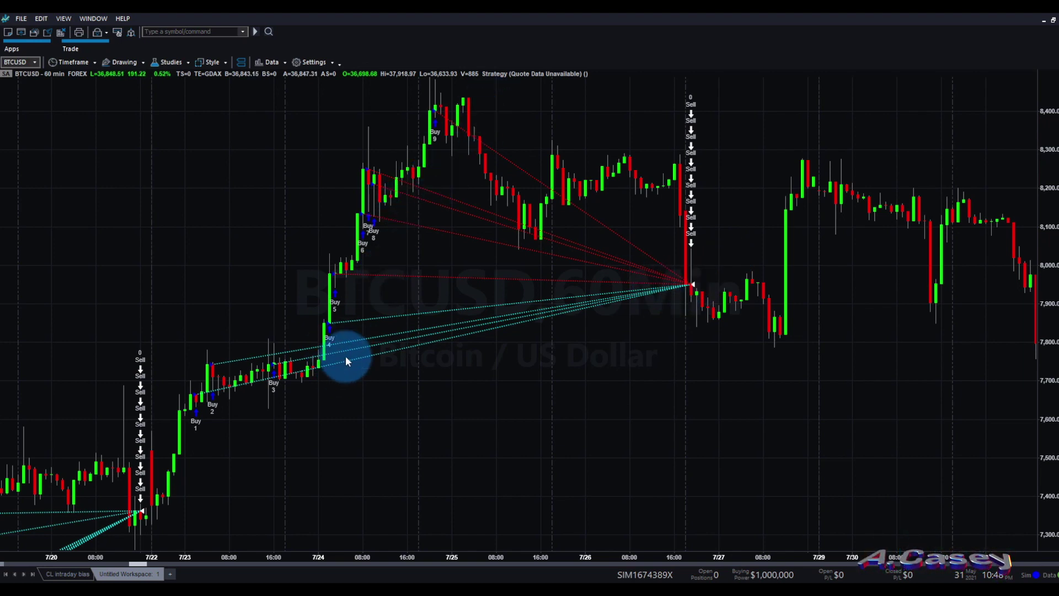
left_click_drag(134, 564, 226, 557)
left_click(283, 443)
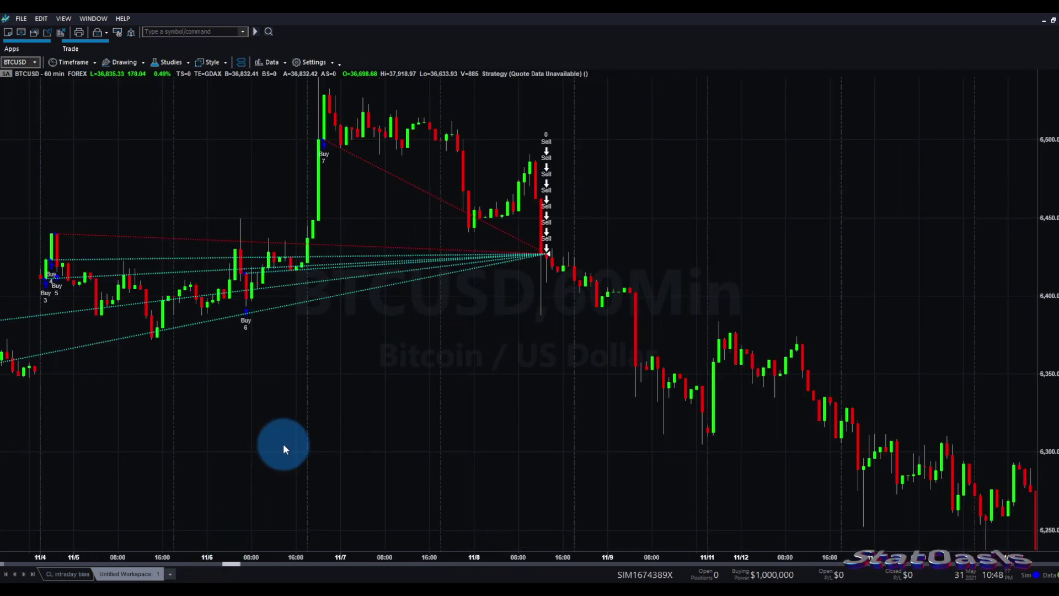
- Open the strategy performance report and review its performance summary, annual periodical returns and detailed equity curve
key("alt+shift+p")
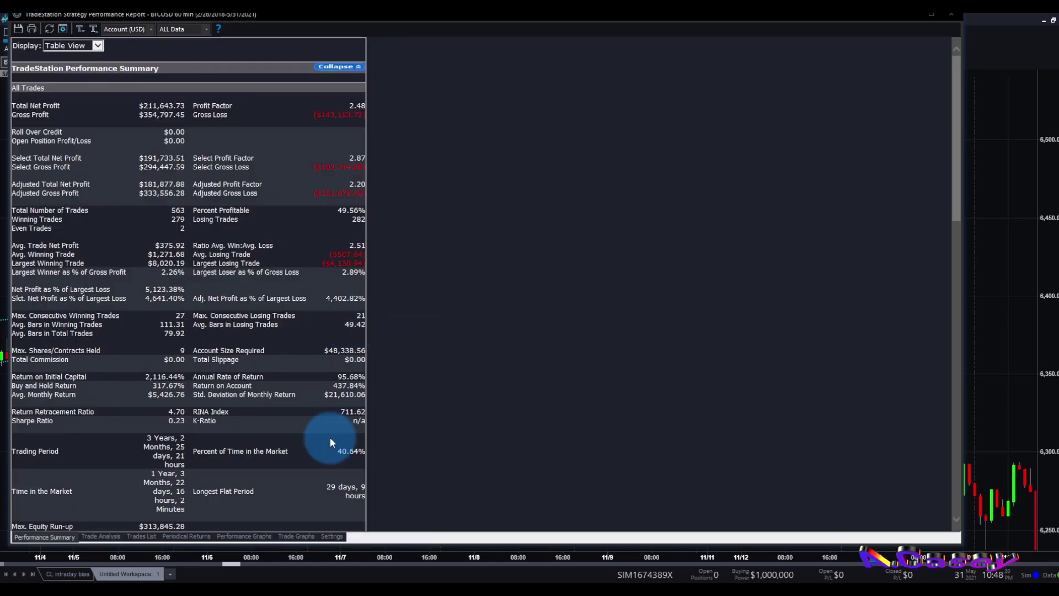
left_click(184, 536)
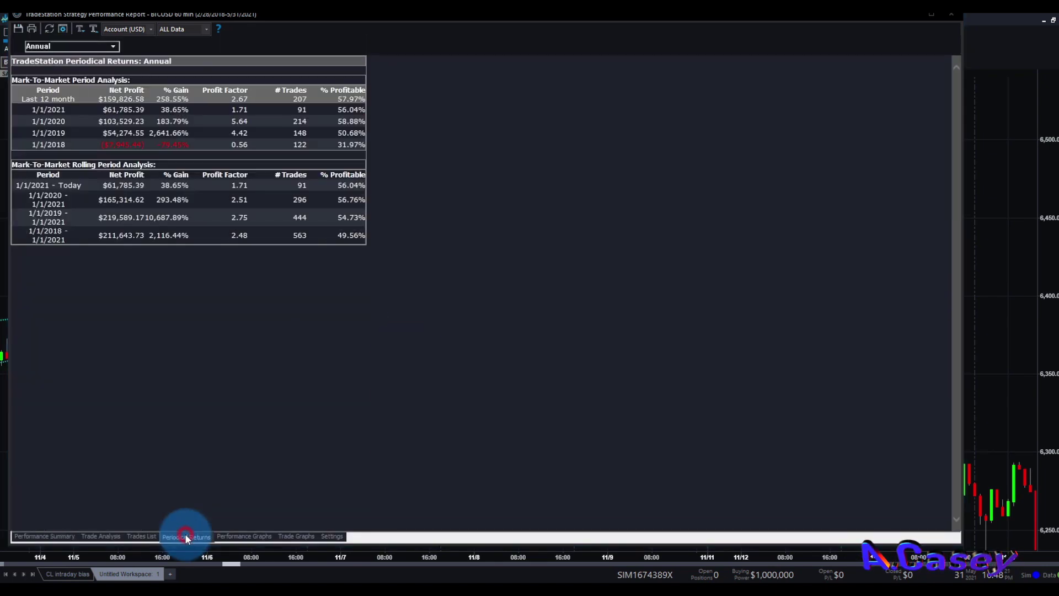
left_click(221, 536)
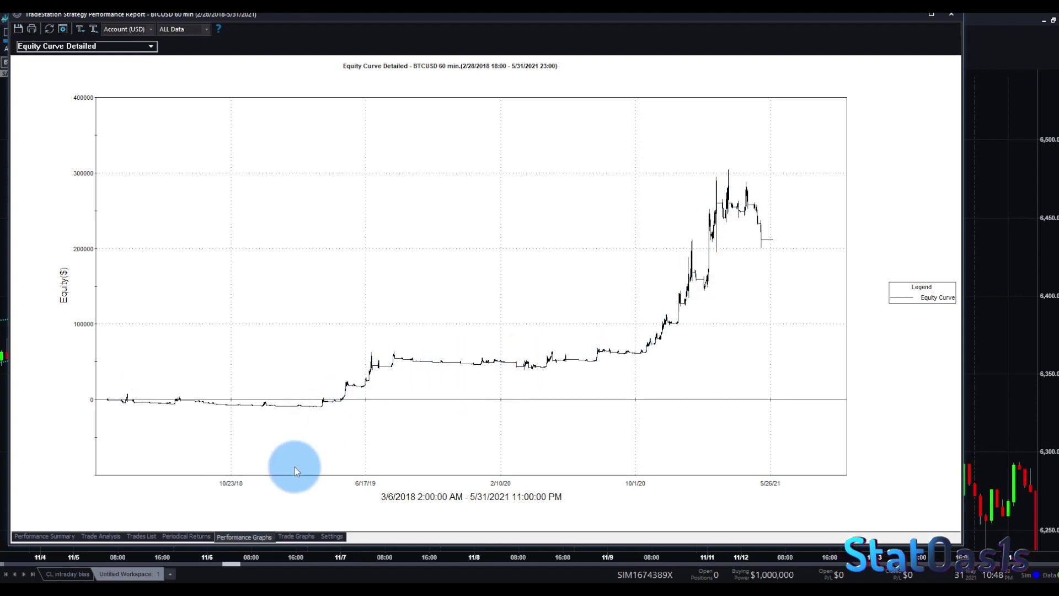
left_click(64, 538)
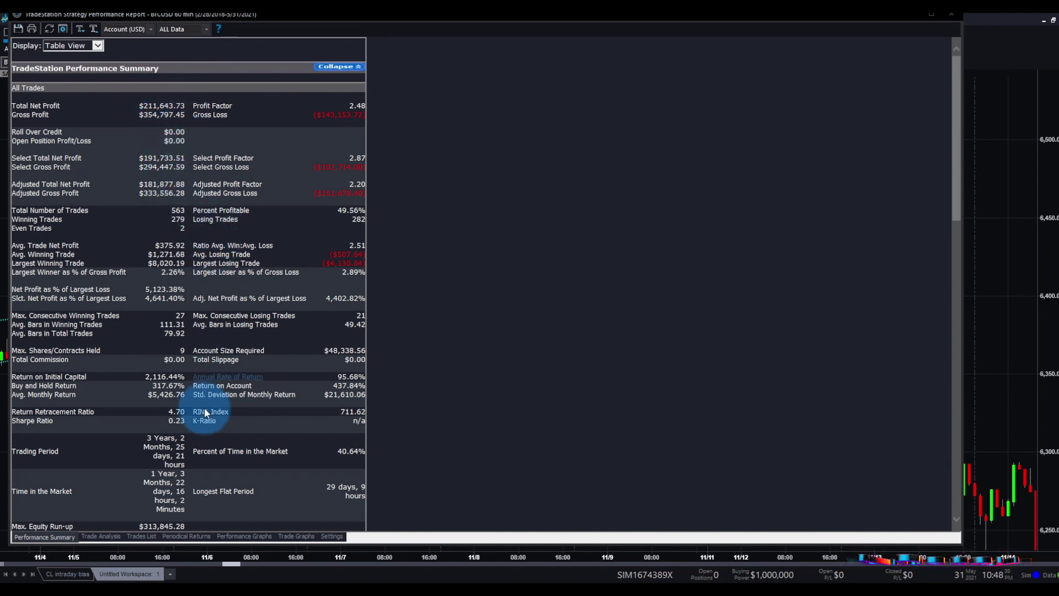
left_click(179, 538)
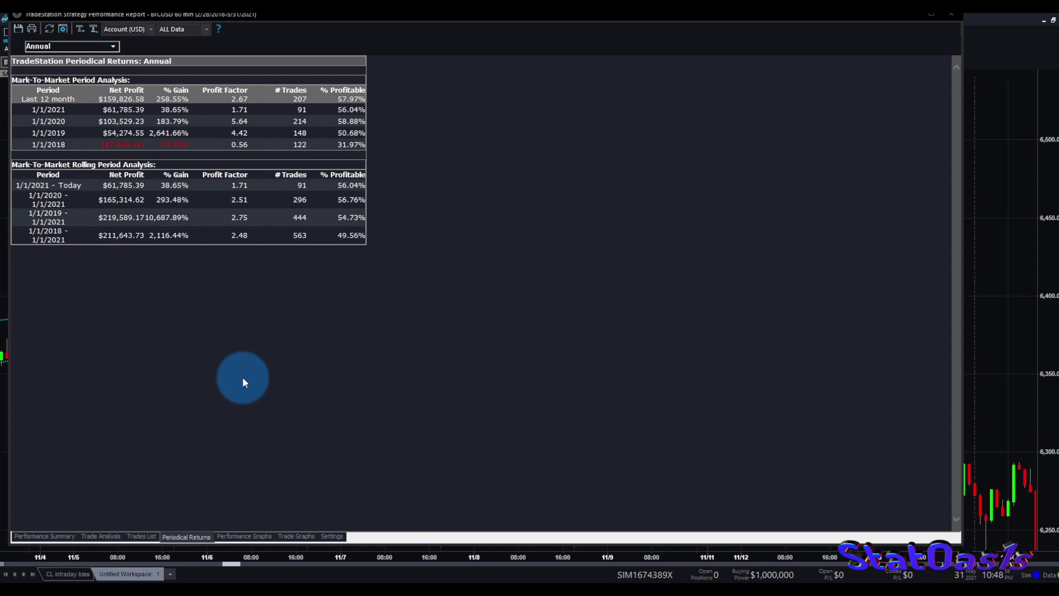
left_click(241, 536)
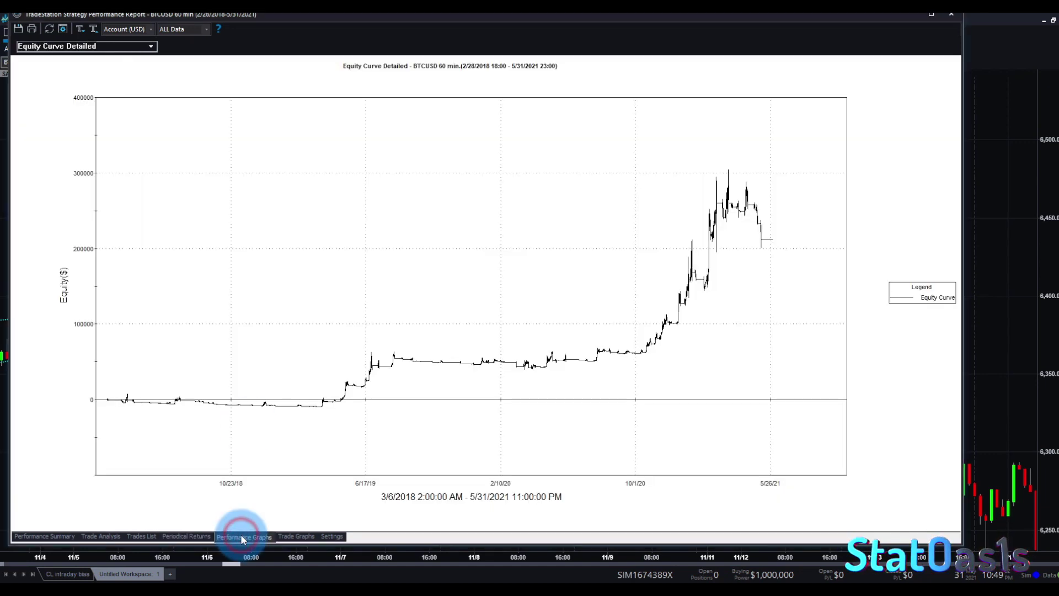
- View the strategy's Equity Curve Underwater (weekly) graph and its Equity Curve Line graph
left_click(135, 51)
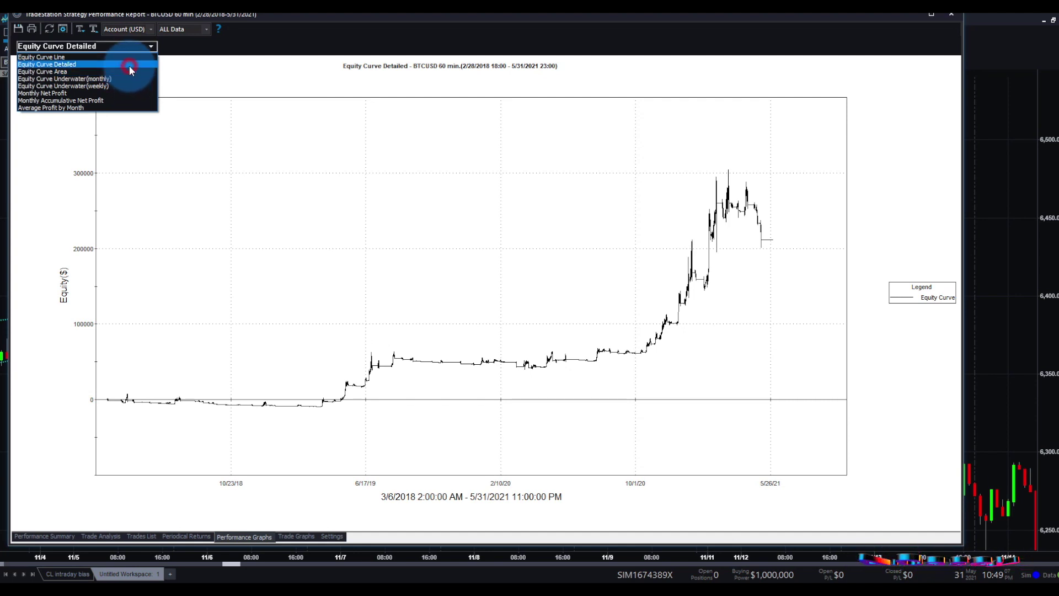
left_click(129, 65)
left_click(140, 53)
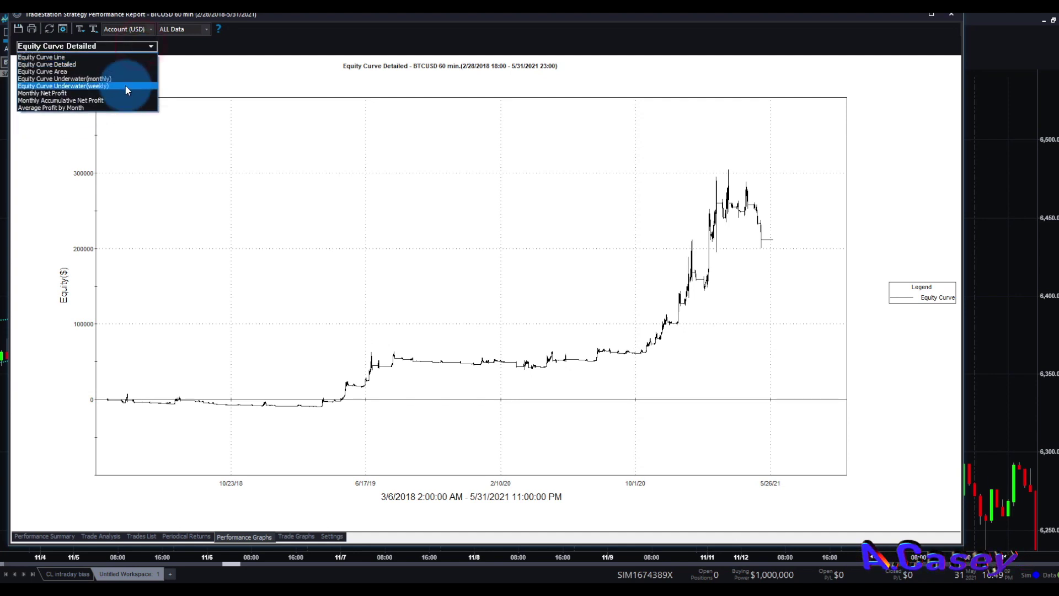
left_click(127, 87)
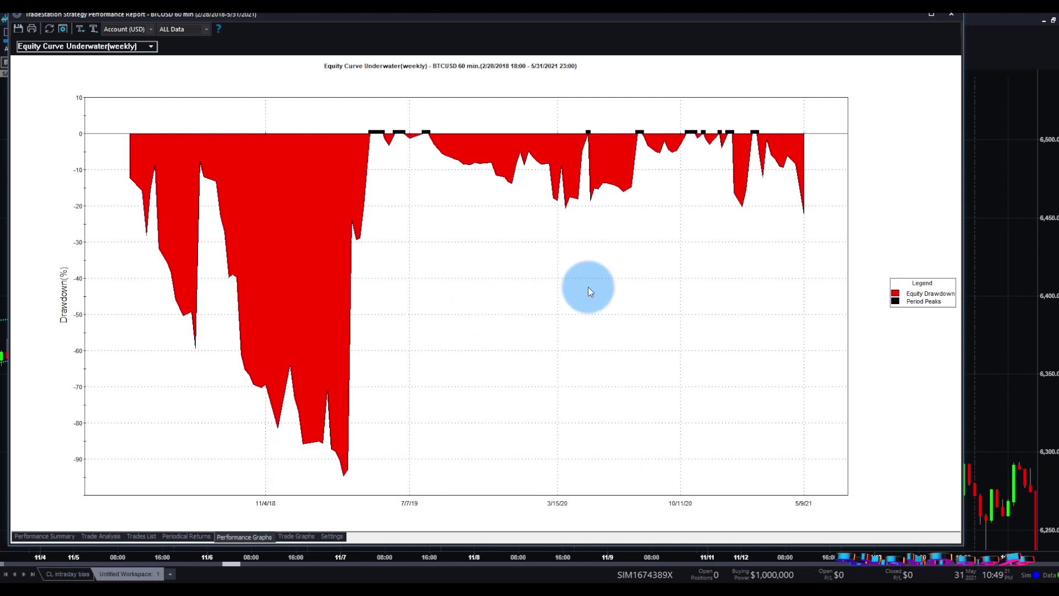
left_click(146, 47)
left_click(127, 57)
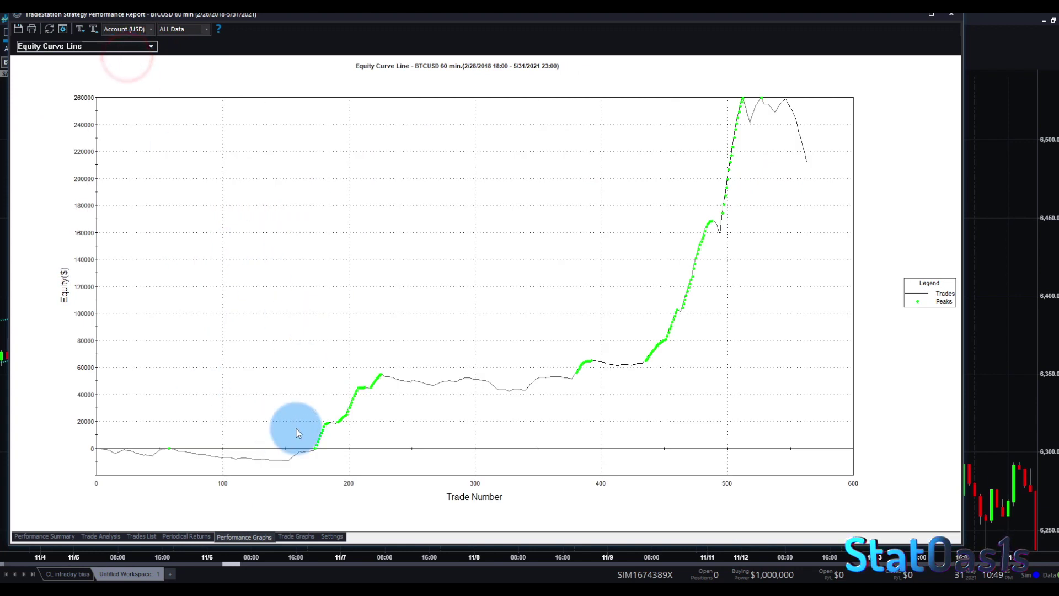
- Switch to StrategyQuant's AlgoWizard backtest results and view the equity chart for comparison
left_click(292, 575)
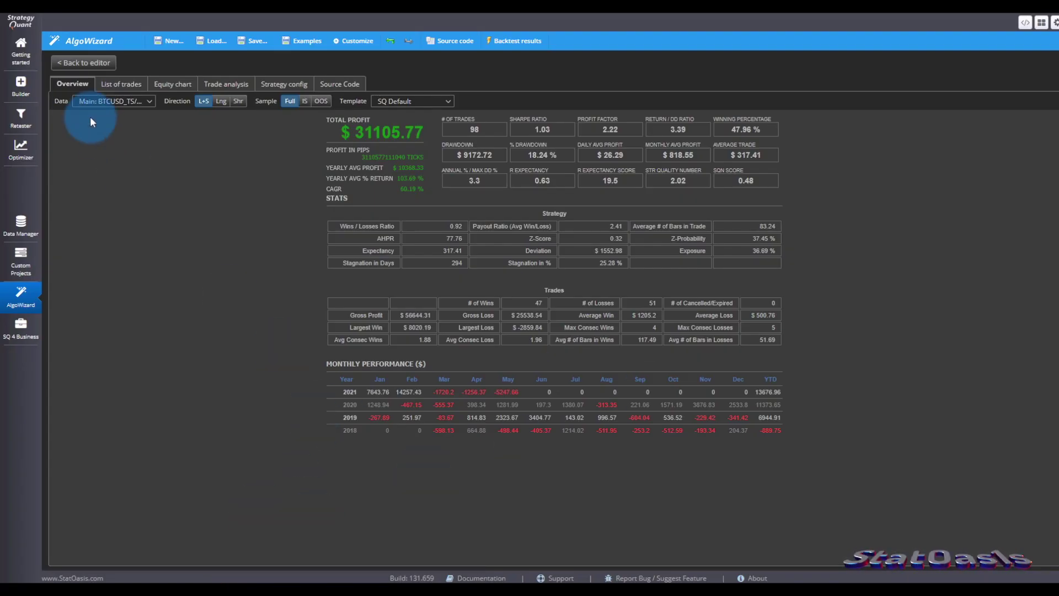
left_click(174, 84)
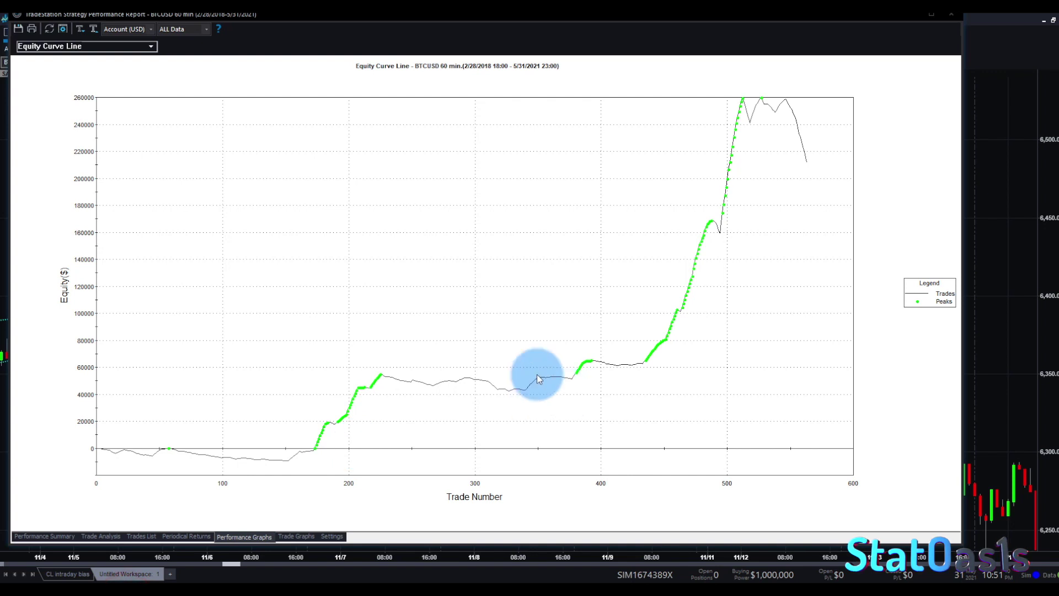
- Close the TradeStation performance report and look over the pyramided trades on the BTCUSD chart
left_click(951, 15)
left_click(267, 403)
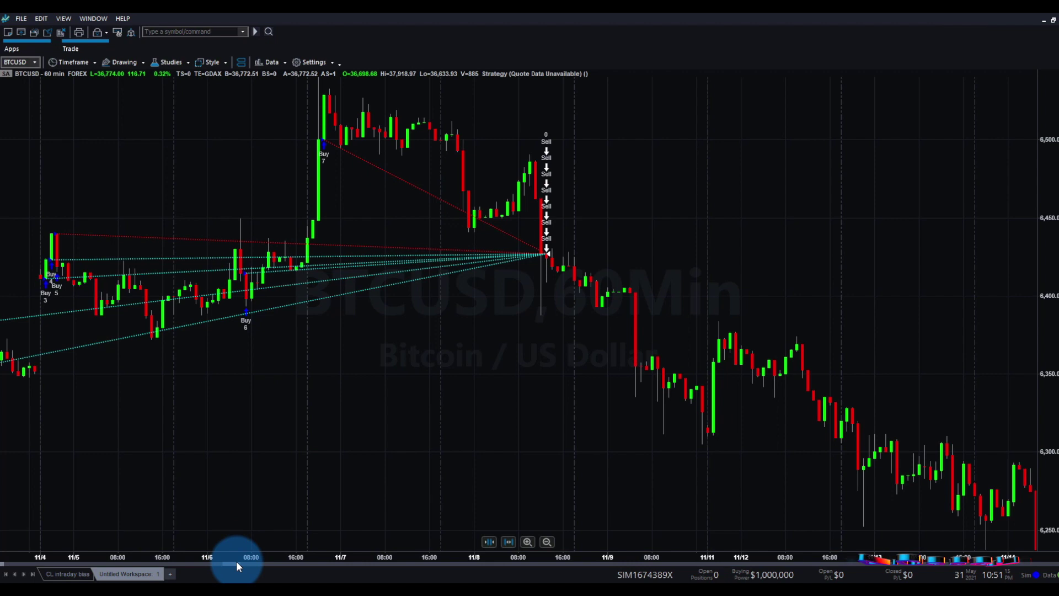
left_click_drag(235, 561, 234, 561)
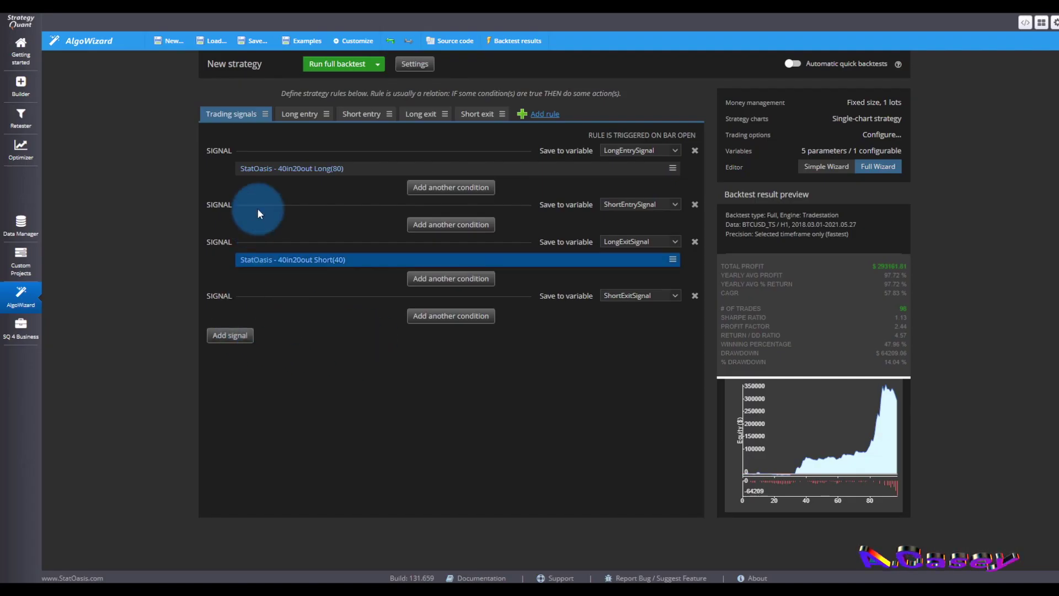
- Review the StatOasis 40in20out conditions for the long entry and long exit signals in AlgoWizard
left_click(286, 174)
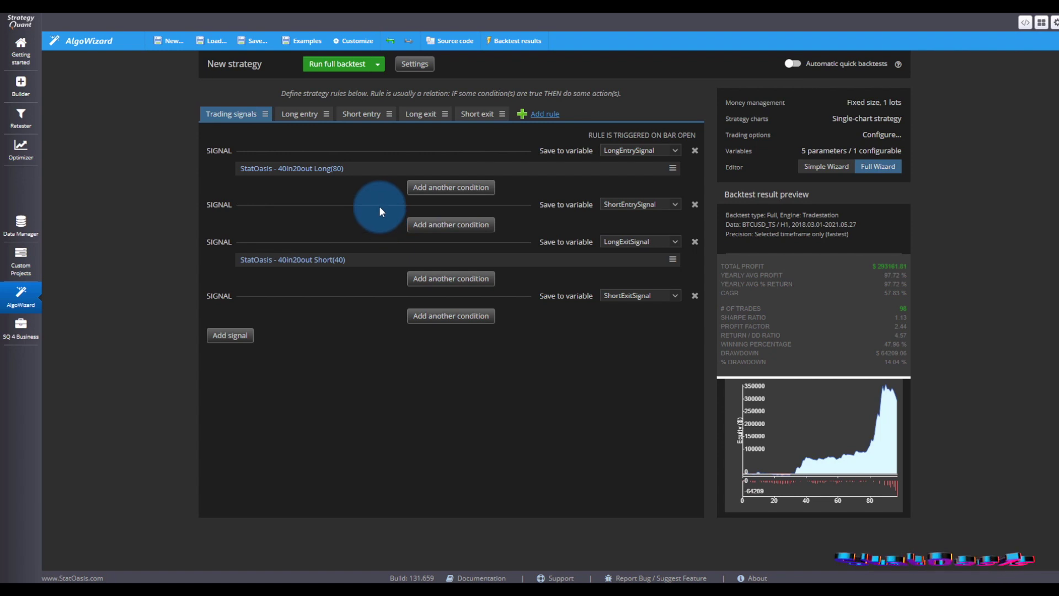
left_click(342, 259)
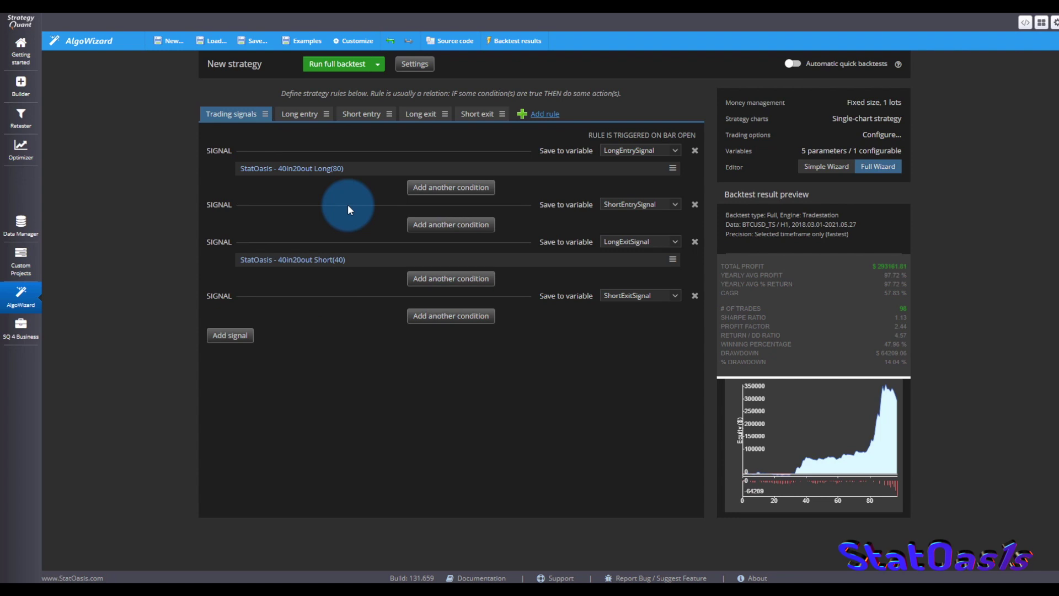
- Compare the 40in20out Long(80) long entry condition with the 40in20out Short(40) long exit condition
left_click(358, 261)
left_click(359, 172)
left_click(364, 263)
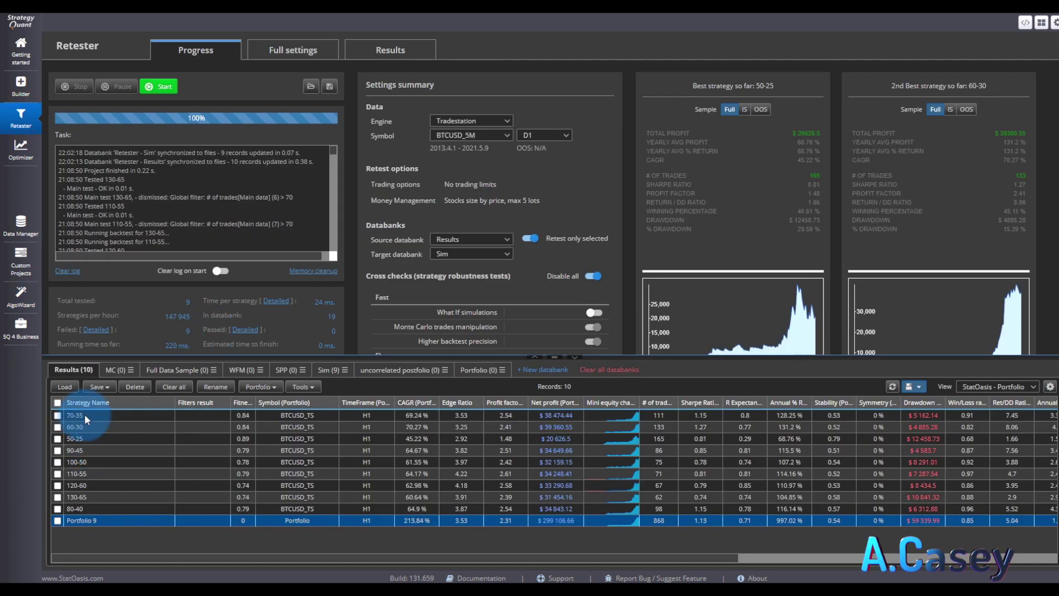
- Go through the BTCUSD_TS breakout strategies from 70-35 to 80-40 and Portfolio 9 in the Retester results databank
left_click(88, 415)
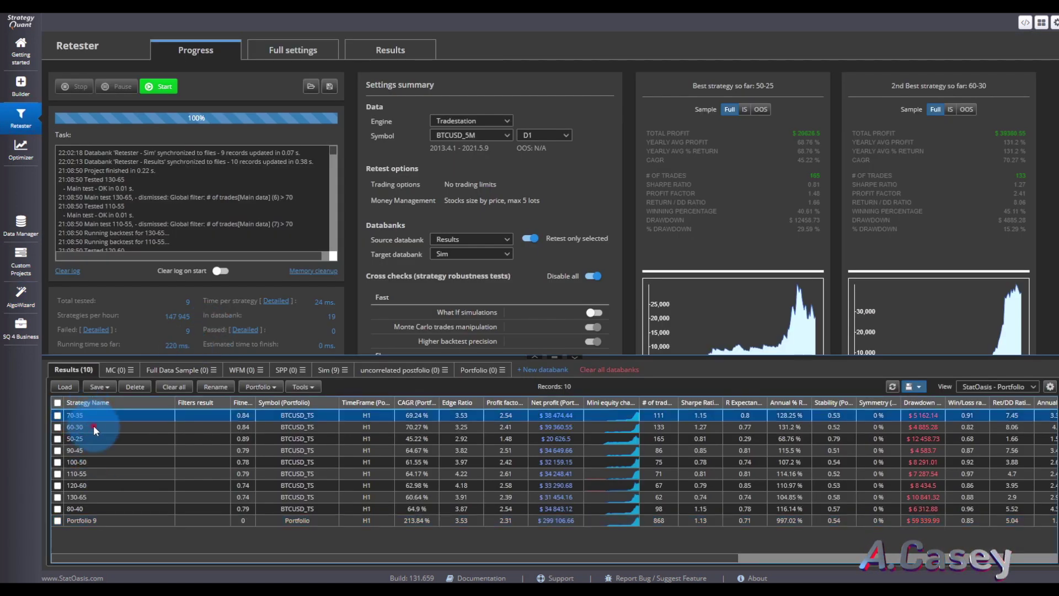
left_click(94, 425)
left_click(95, 439)
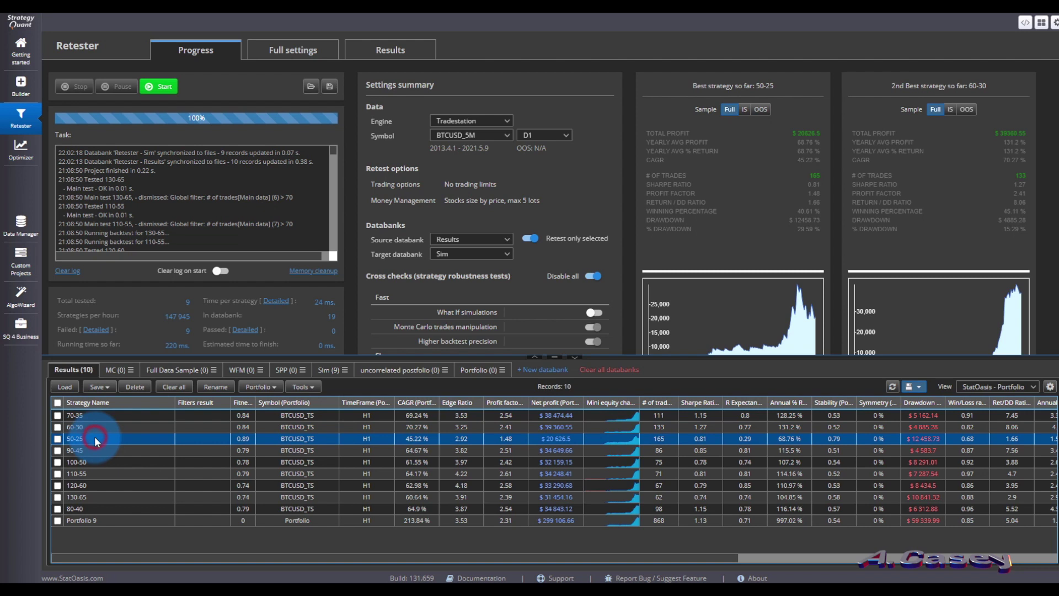
left_click(95, 450)
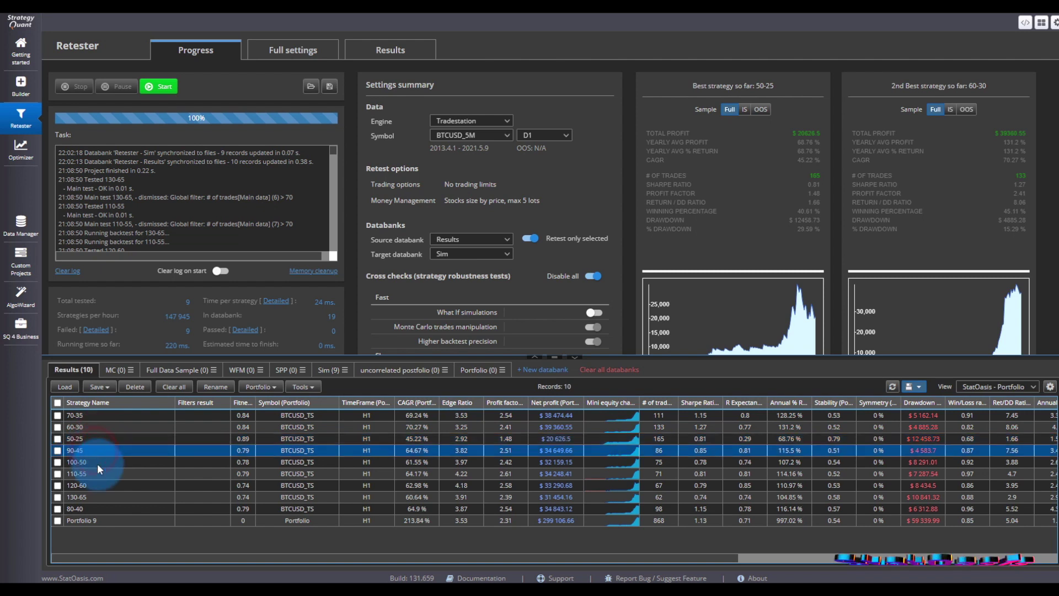
left_click(97, 462)
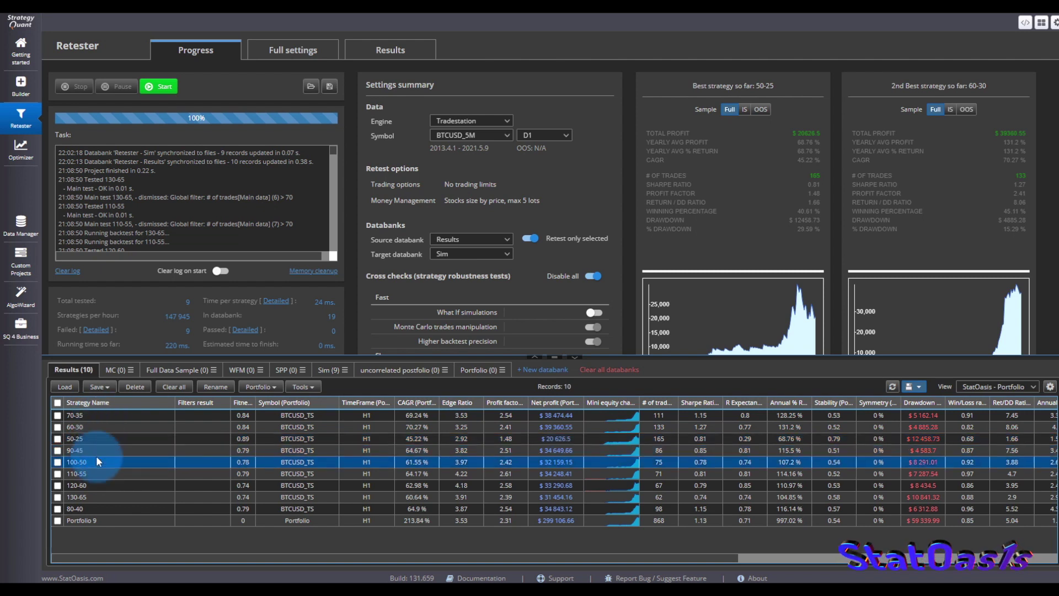
left_click(97, 508)
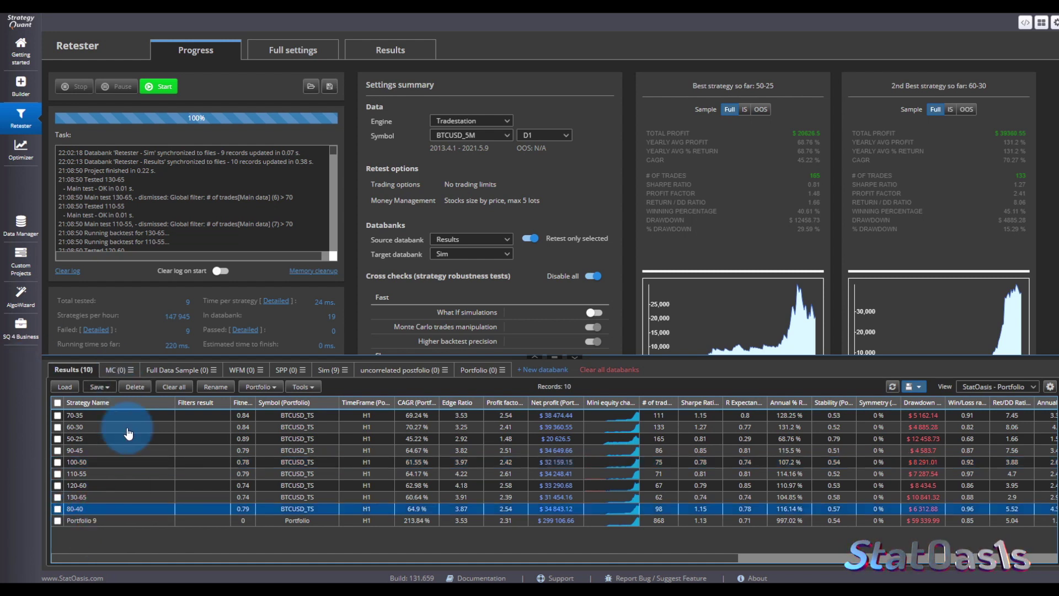
left_click(126, 520)
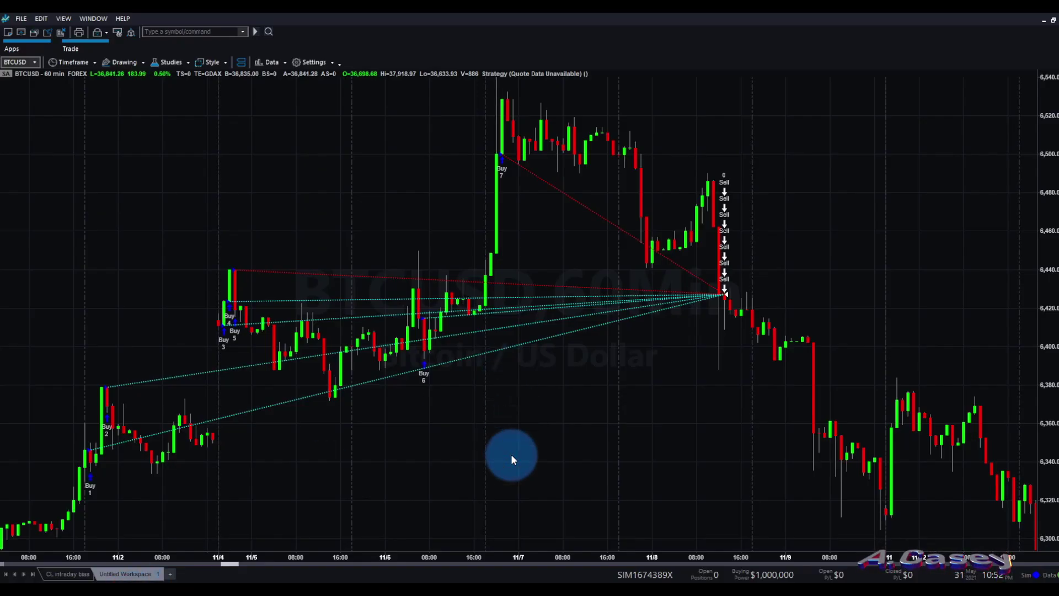
- Show TradeStation's Equity Curve Line report side by side with the enlarged Portfolio 9 equity chart from StrategyQuant
key("alt+shift+p")
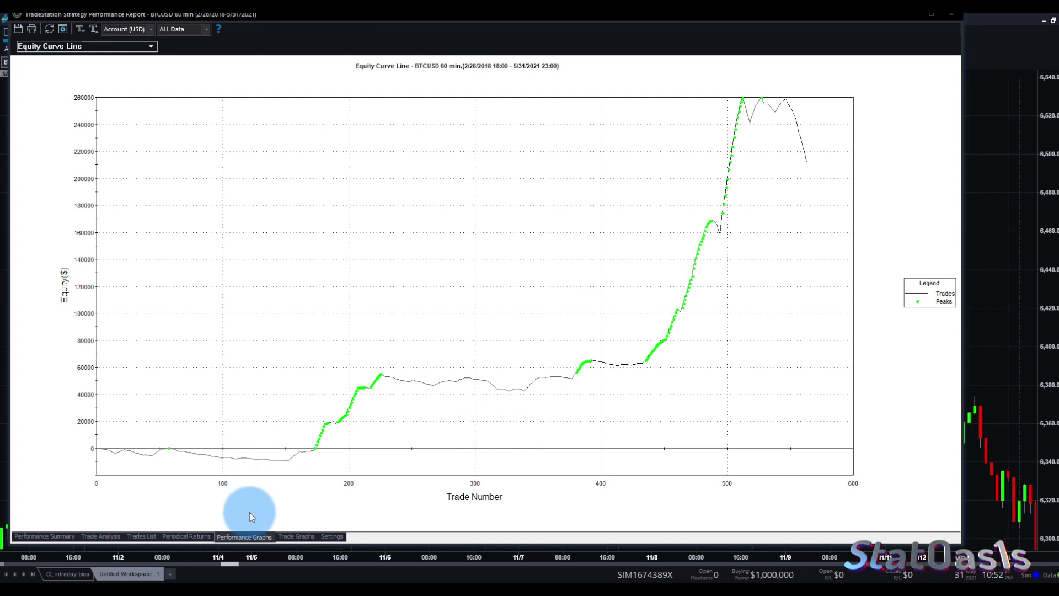
mouse_move(223, 577)
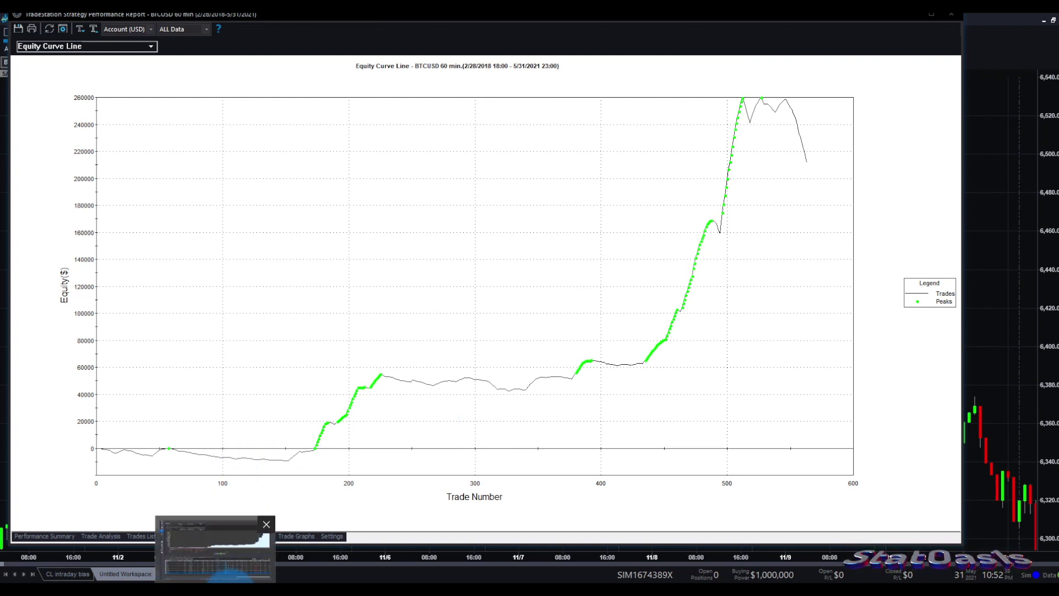
left_click(215, 549)
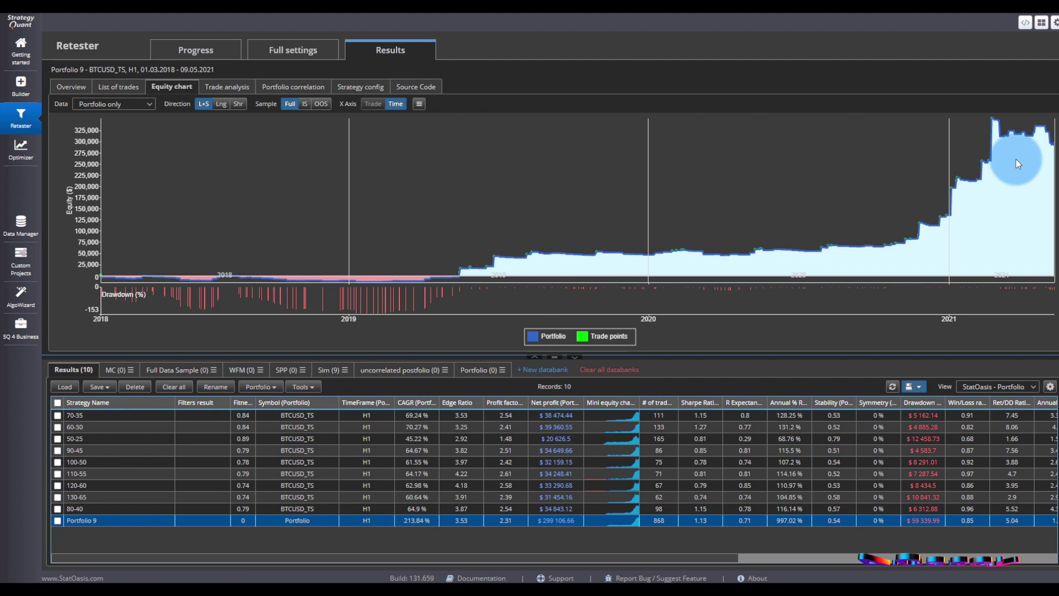
left_click(574, 357)
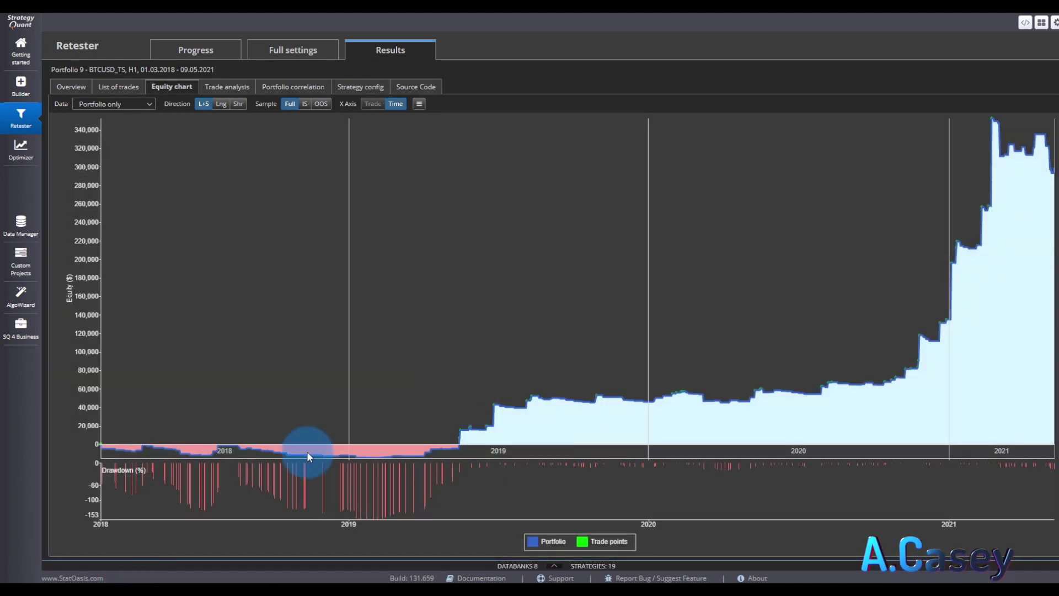
key("super+Right")
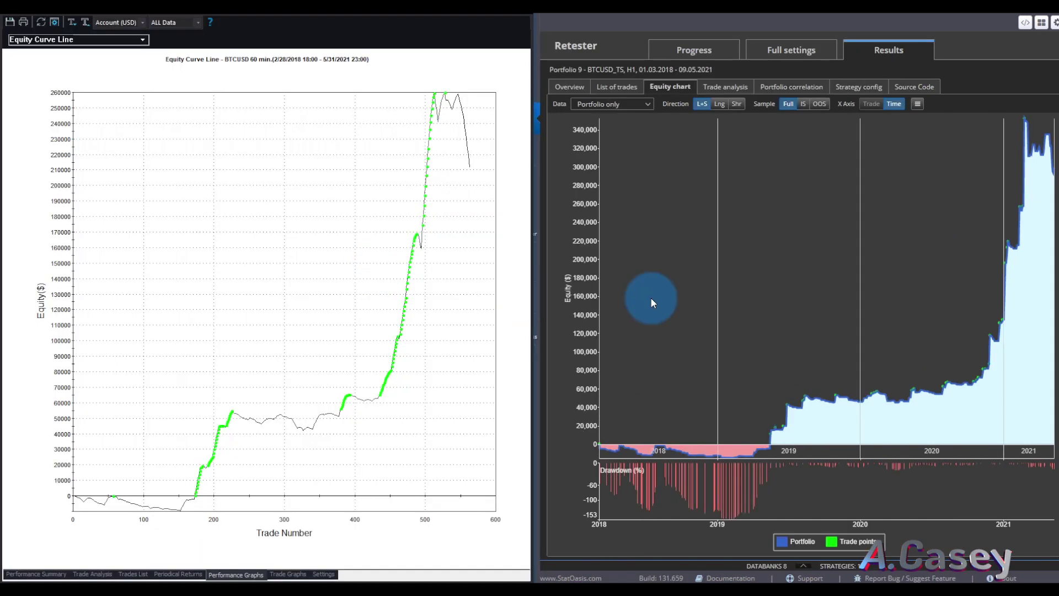
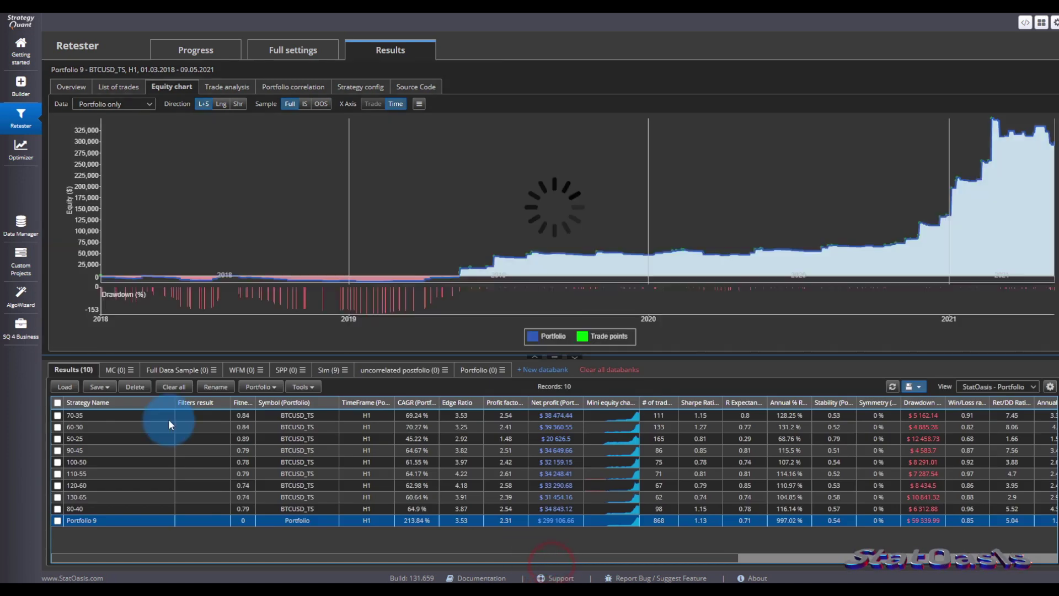
- Examine the performance metrics and number of trades of the individual strategies, starting with 70-35
left_click(100, 416)
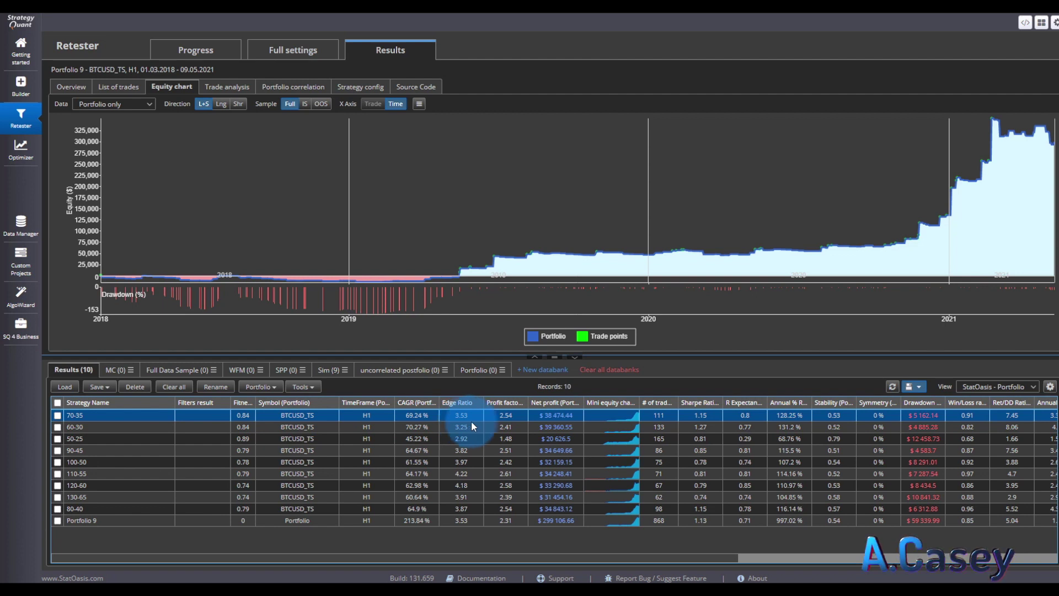
left_click(664, 494)
left_click(665, 420)
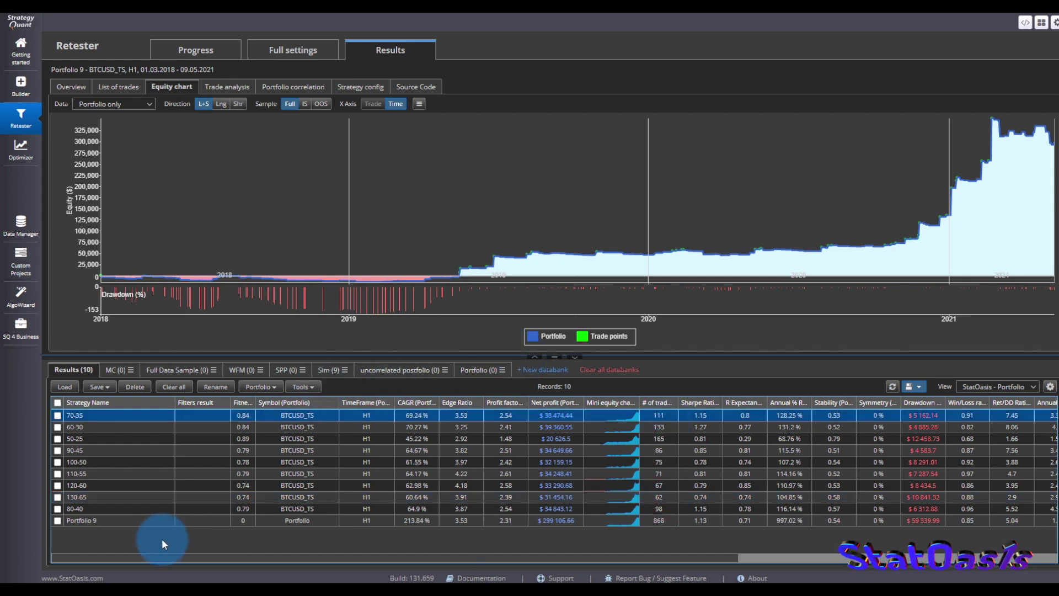
- Compute the weekly Profit/Loss correlation matrix for Portfolio 9
left_click(134, 520)
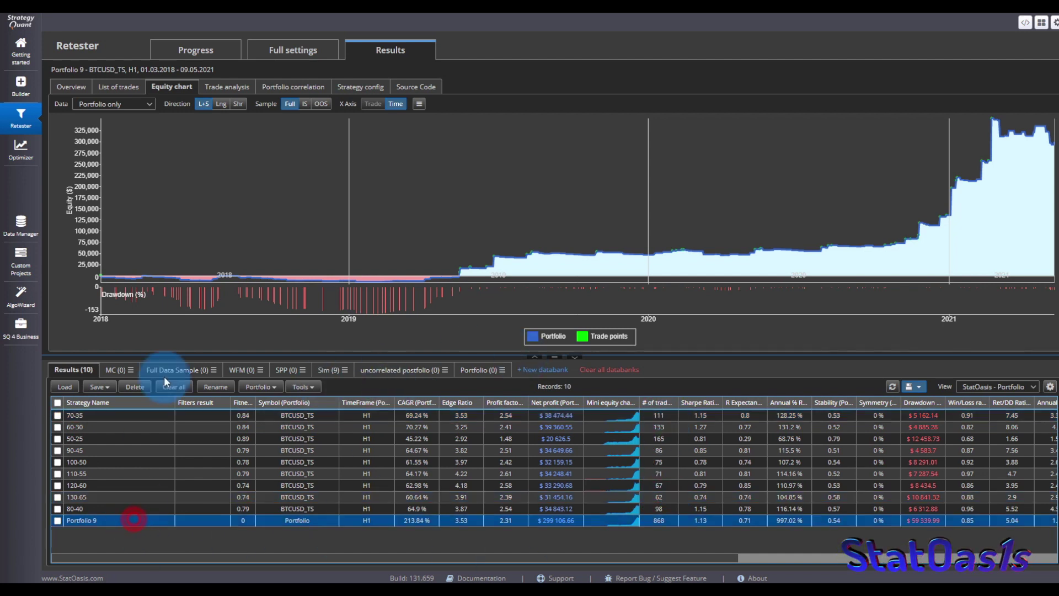
left_click(292, 87)
left_click(82, 131)
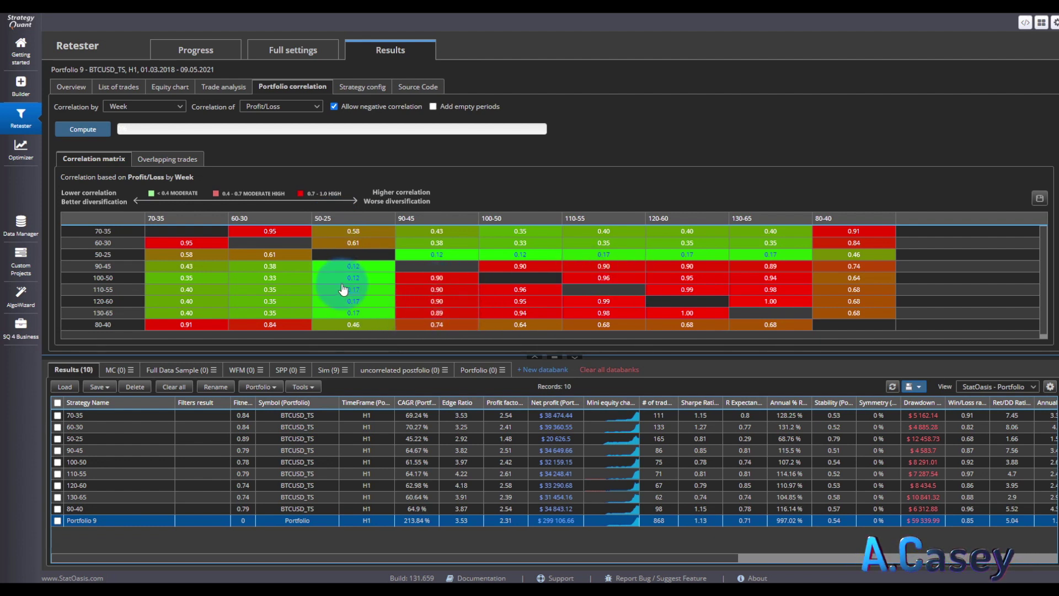
- Change the portfolio correlation period to Month and recompute the Profit/Loss matrix
left_click(135, 106)
left_click(134, 142)
left_click(93, 129)
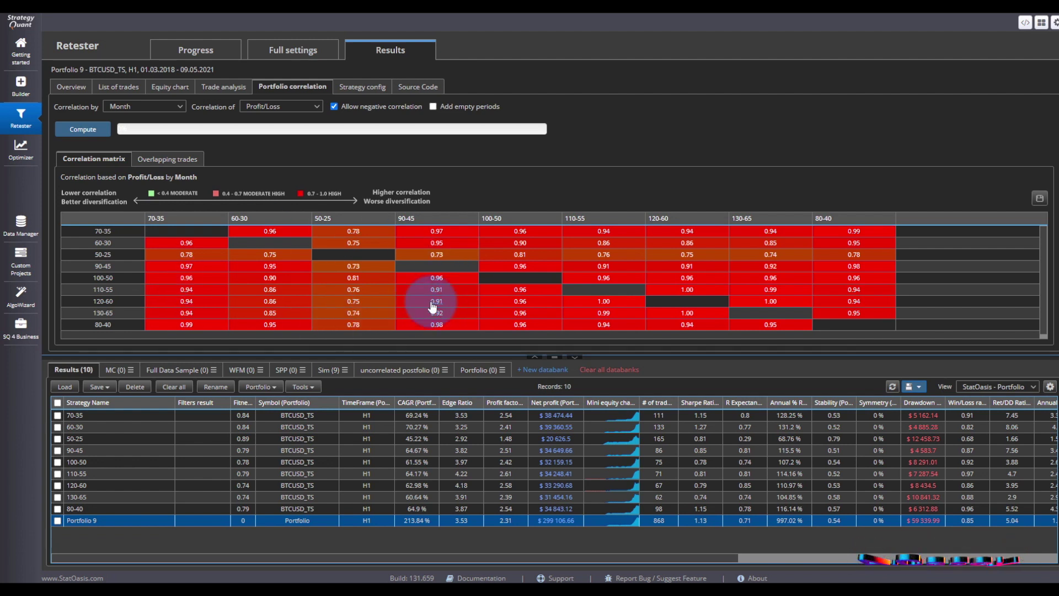
- Compare the databank results of the 50-25, 100-50 and 120-60 strategies
left_click(123, 438)
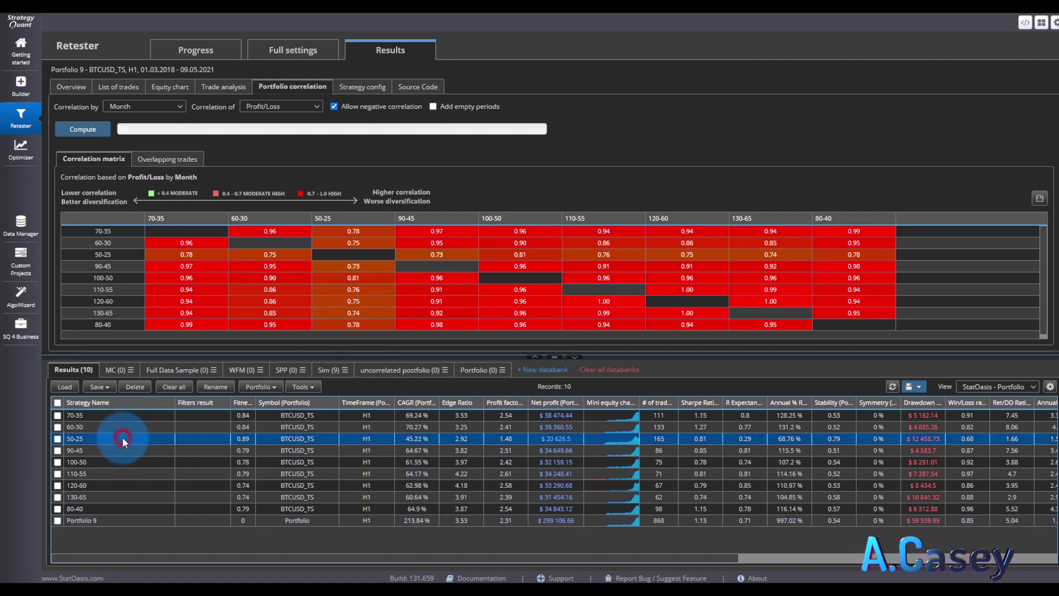
left_click(119, 462)
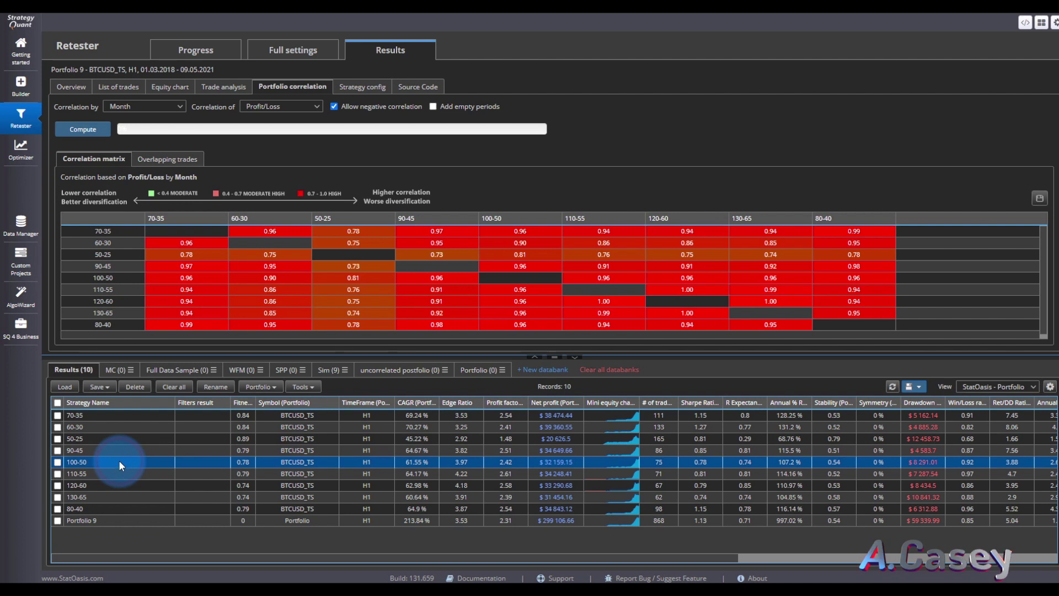
left_click(125, 487)
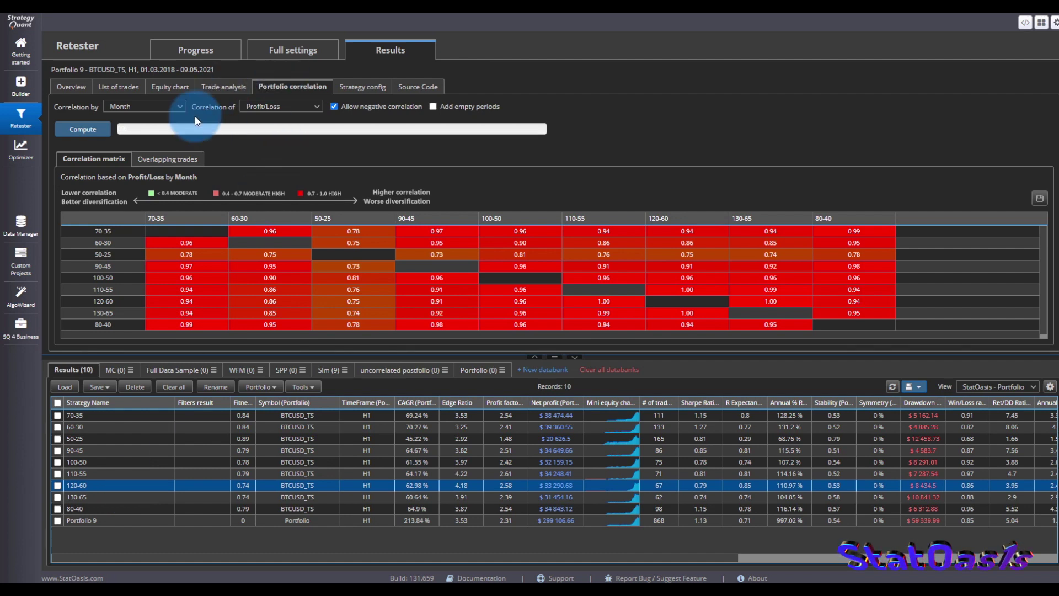
- View the Portfolio 9 overview statistics and compare them with the Performance Summary in TradeStation's maximized report
left_click(72, 87)
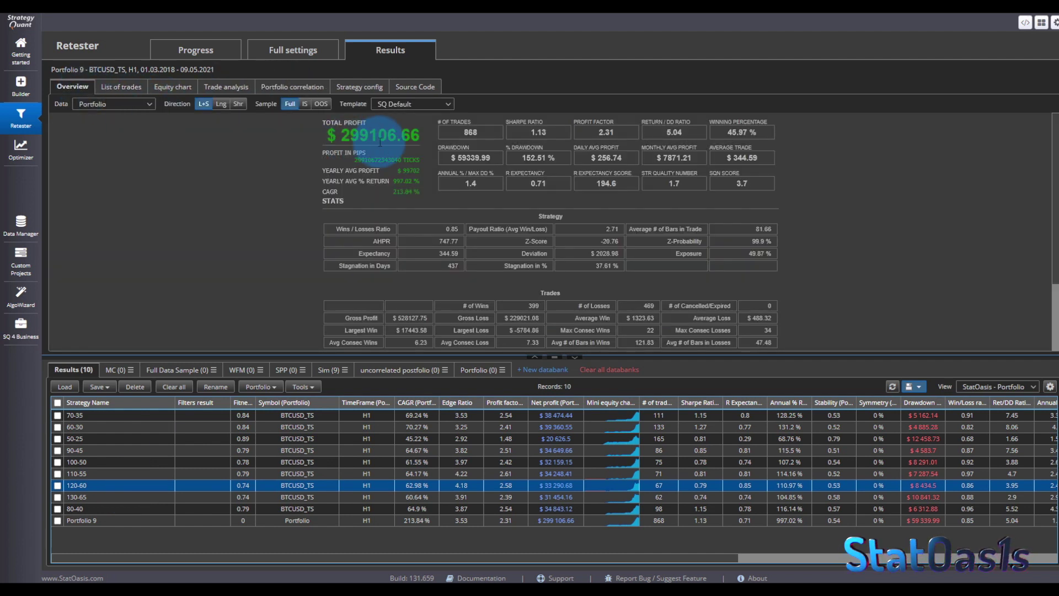
left_click(144, 586)
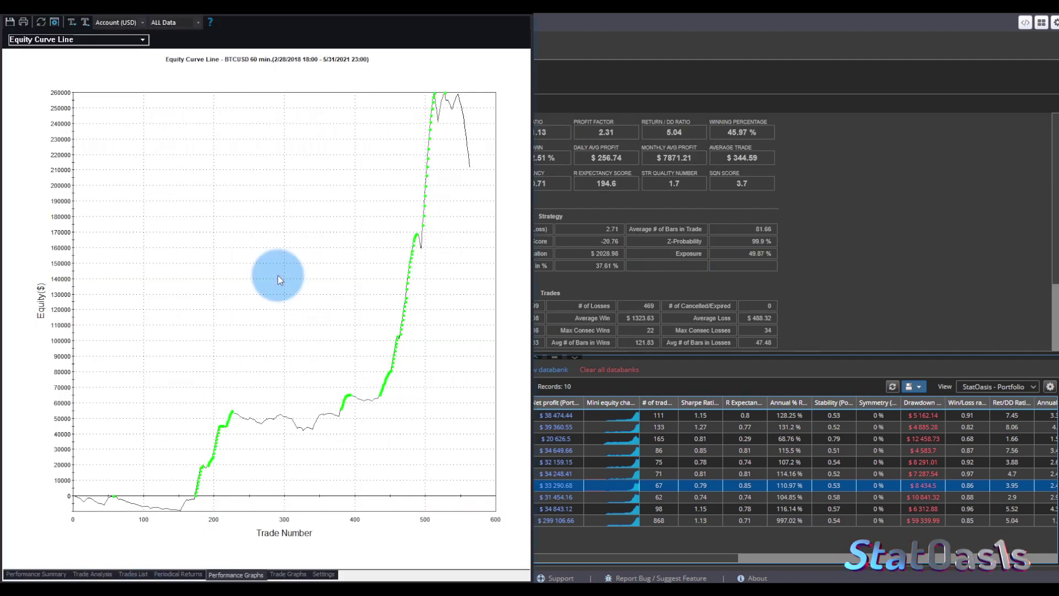
left_click(503, 18)
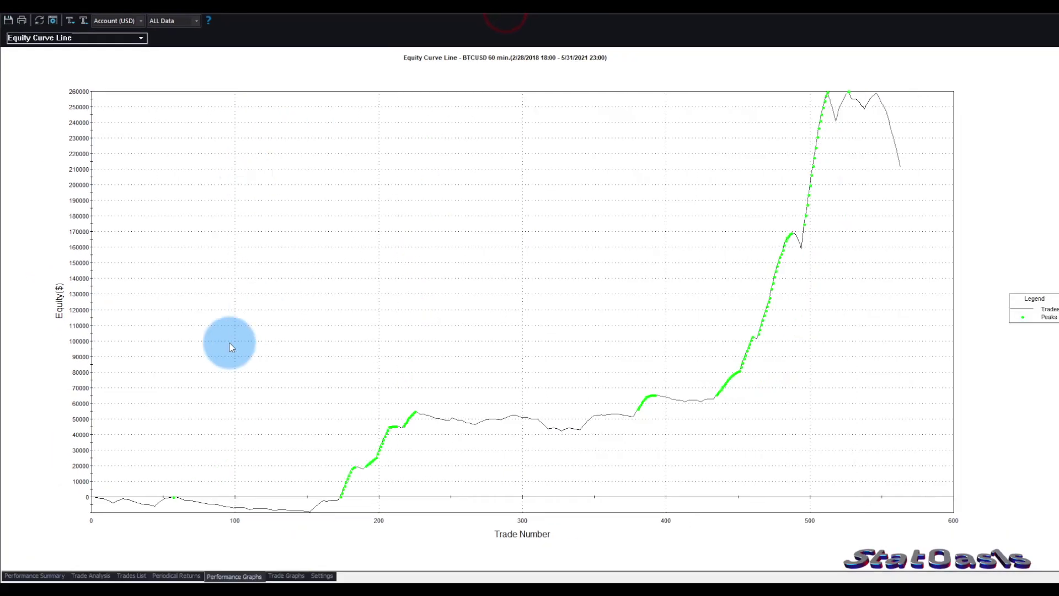
left_click(34, 575)
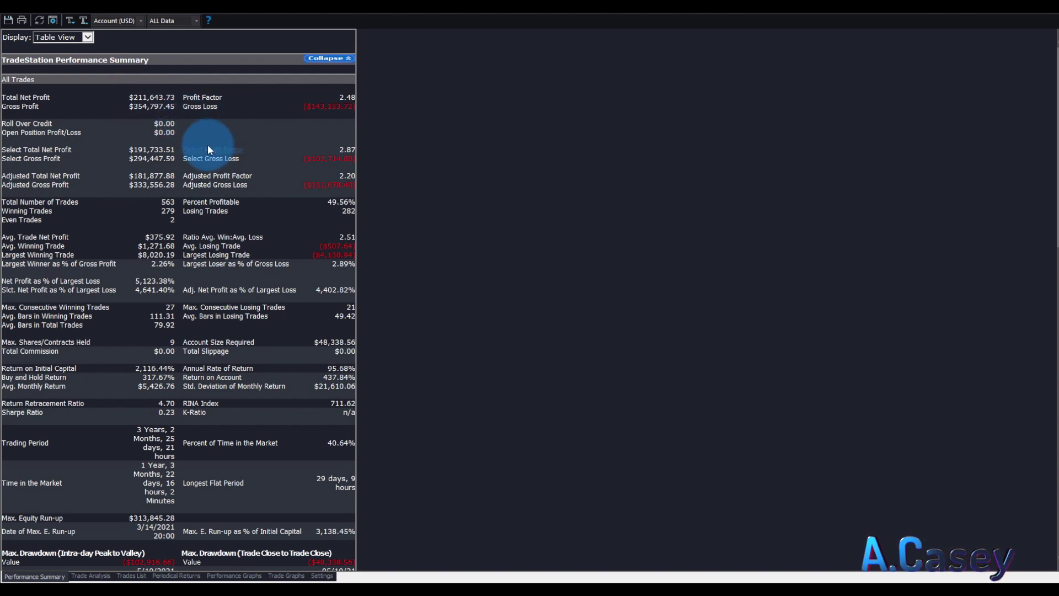
- Check the TradeStation Equity Curve Line graph against the Performance Summary figures, finishing on the graph
left_click(218, 575)
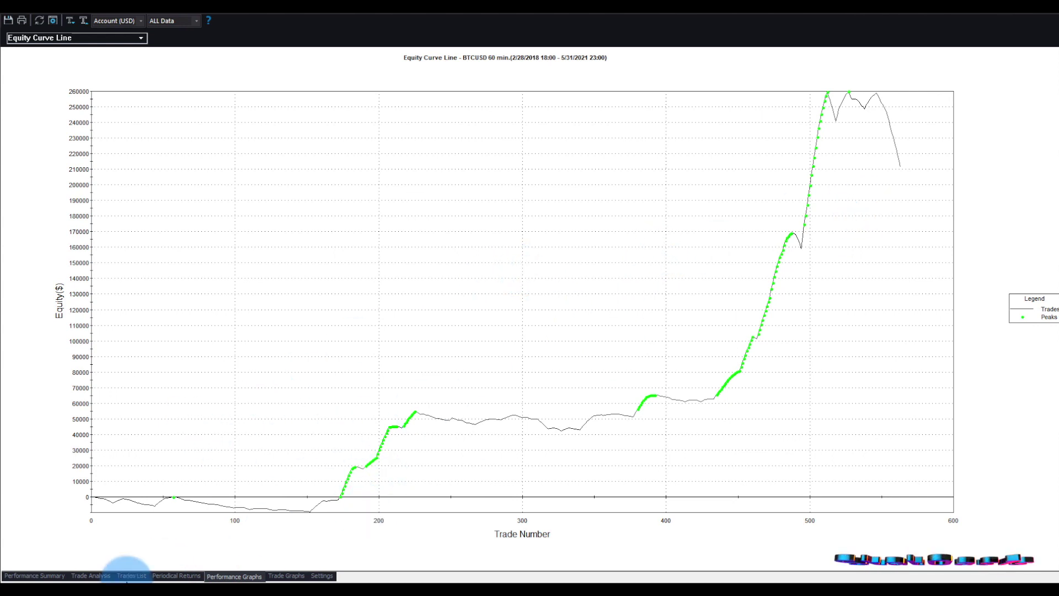
left_click(49, 576)
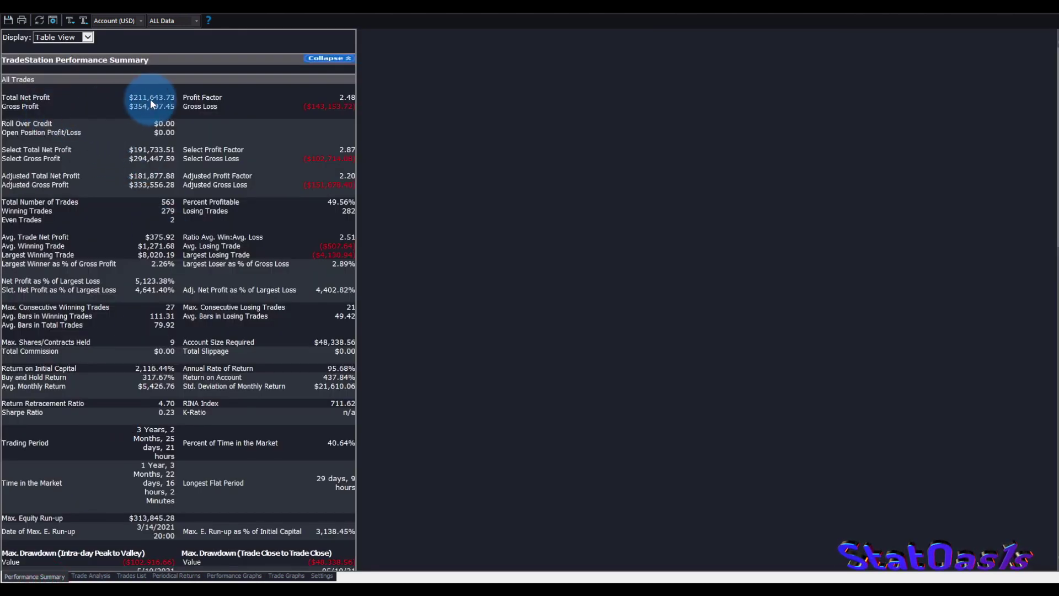
left_click(176, 575)
left_click(233, 576)
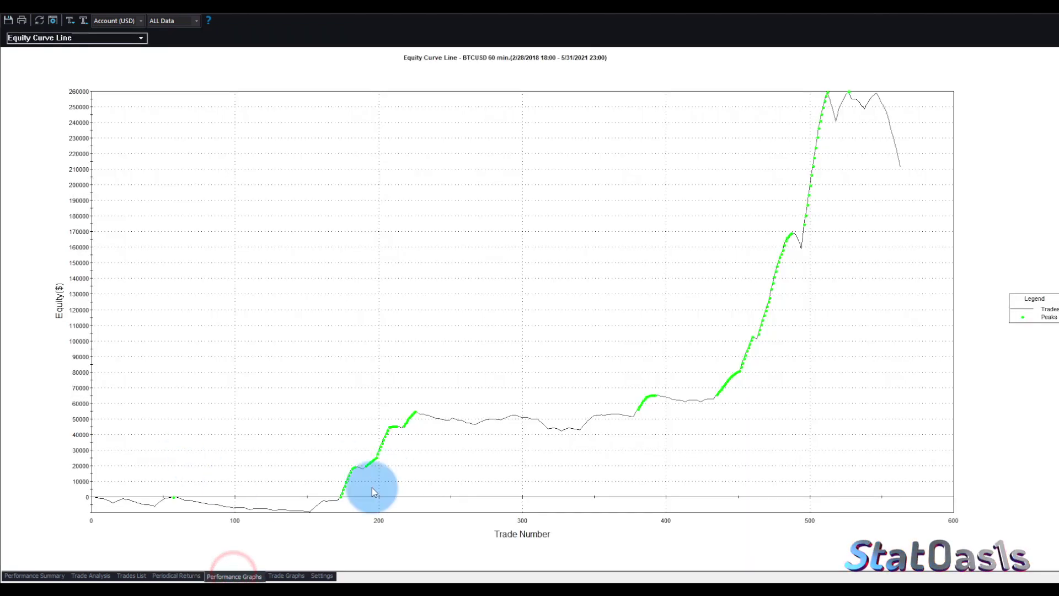